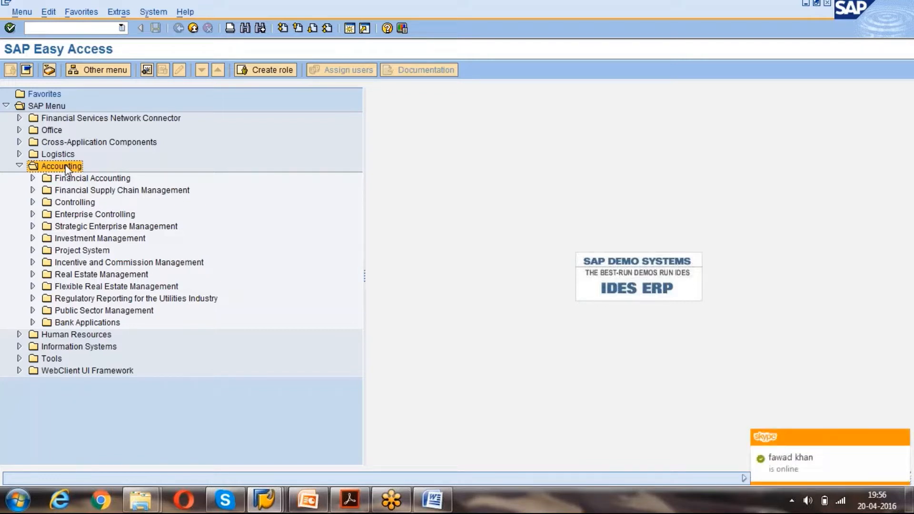
# Expand the Accounting folder in the Easy Access tree and select Logistics.
pyautogui.click(19, 165)
pyautogui.click(19, 166)
pyautogui.click(51, 155)
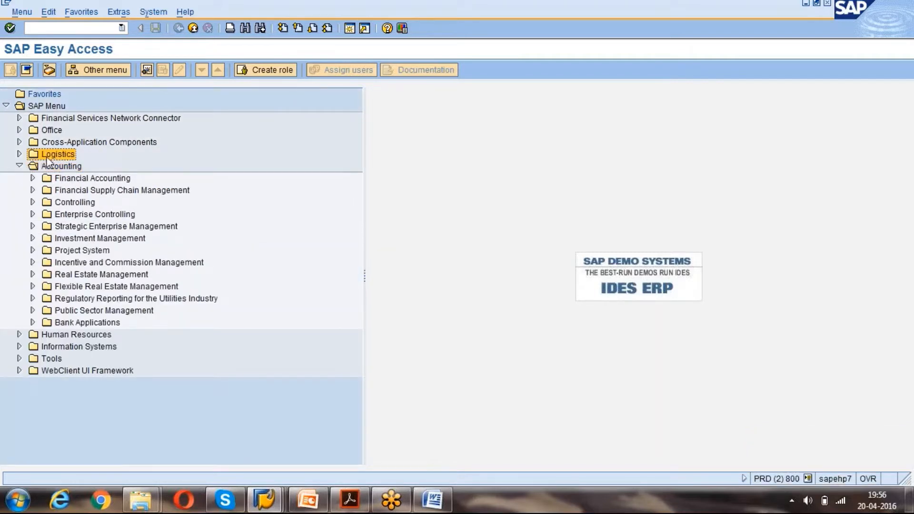
# Drill from Logistics through Materials Management, Purchasing and Master Data to the Vendor folder.
pyautogui.click(20, 167)
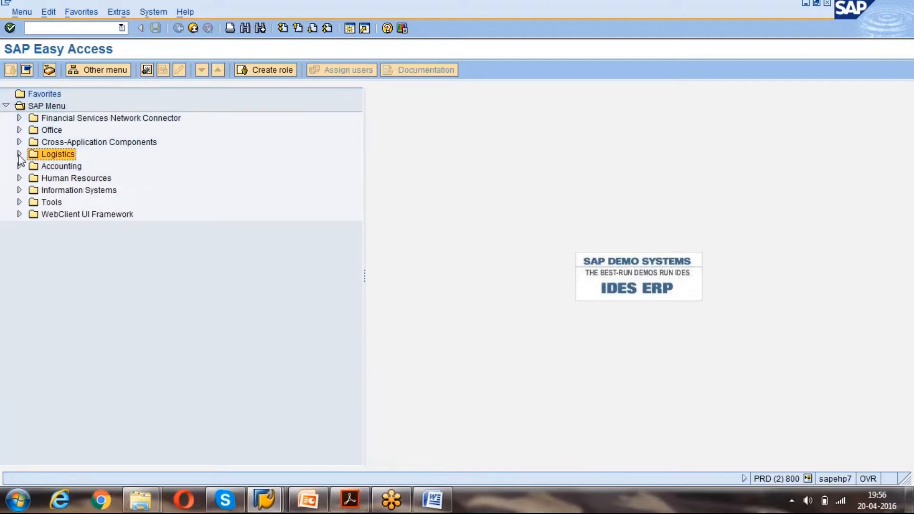
pyautogui.click(19, 154)
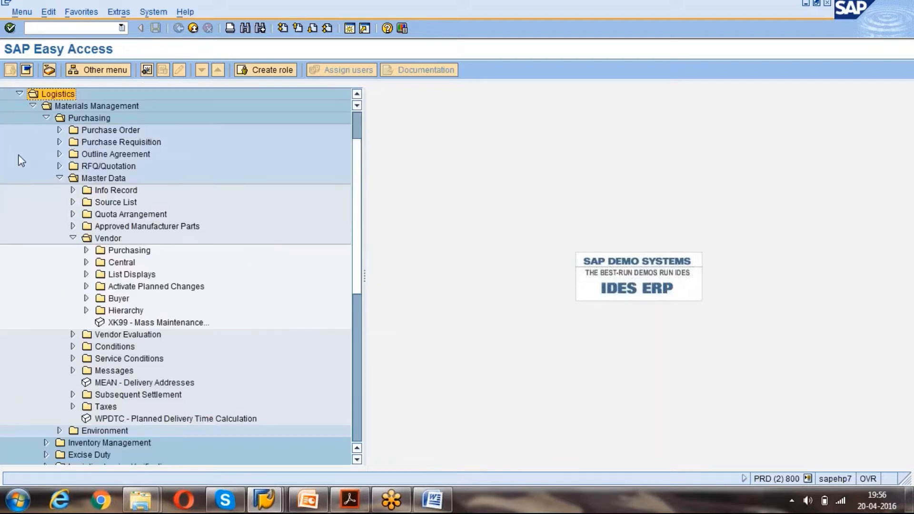
pyautogui.click(33, 106)
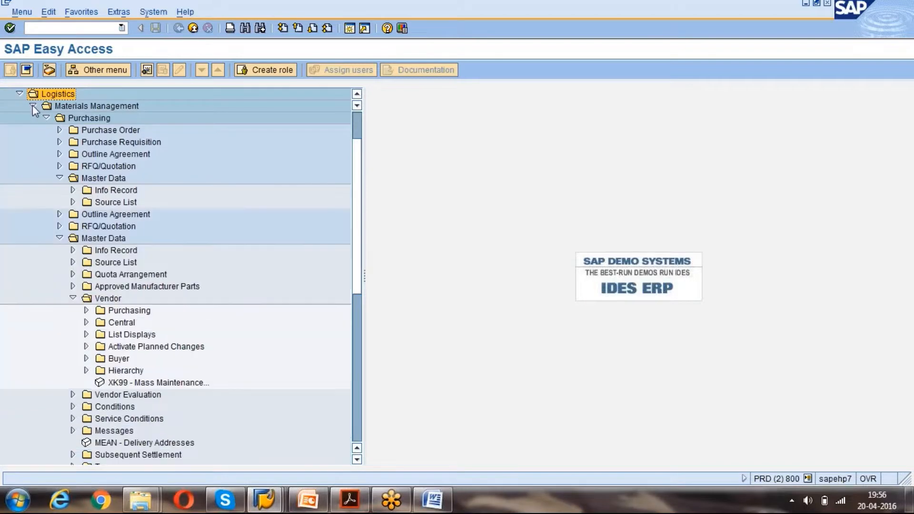
pyautogui.click(57, 167)
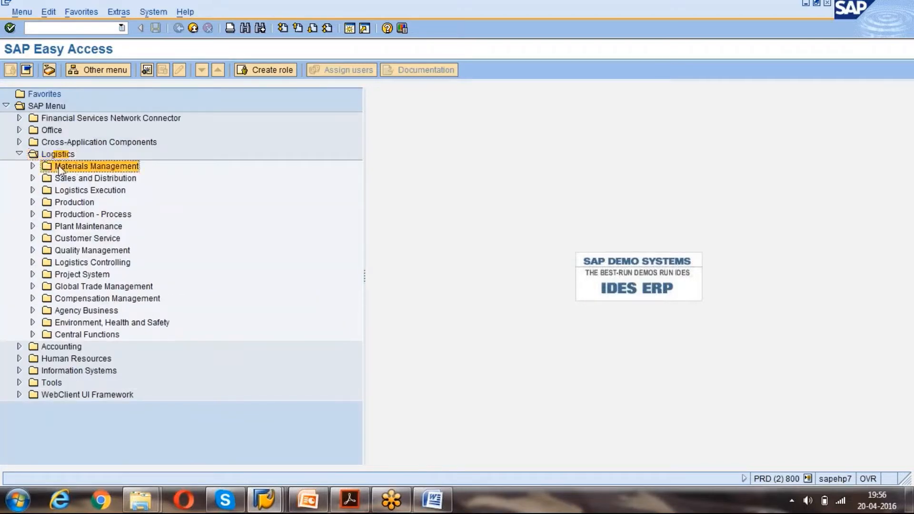
pyautogui.click(32, 165)
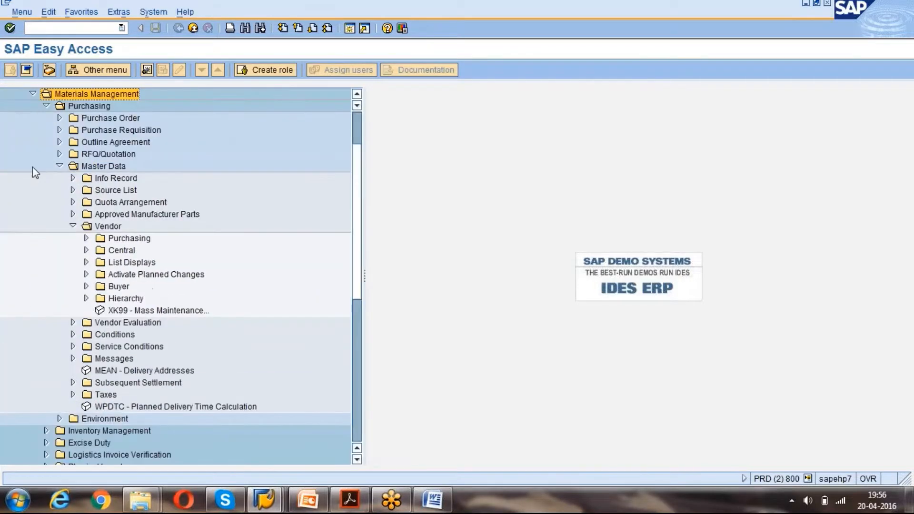
pyautogui.click(59, 166)
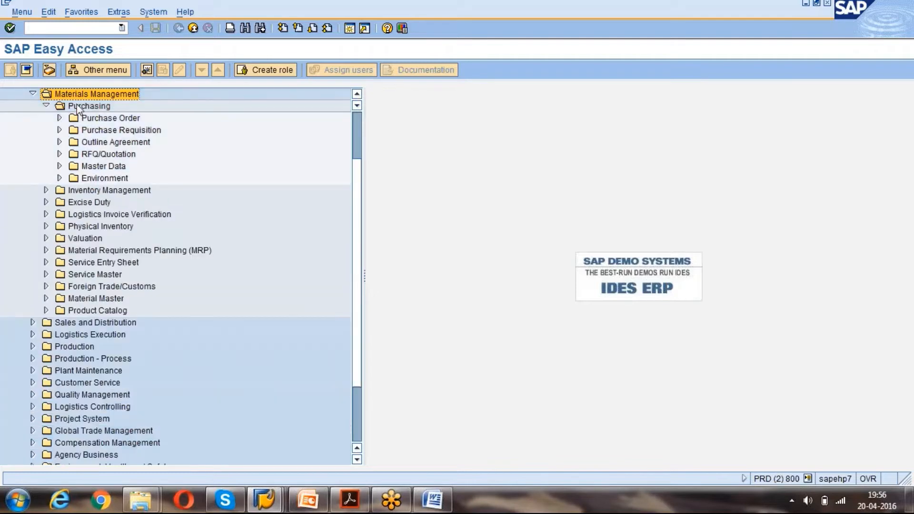
pyautogui.click(79, 107)
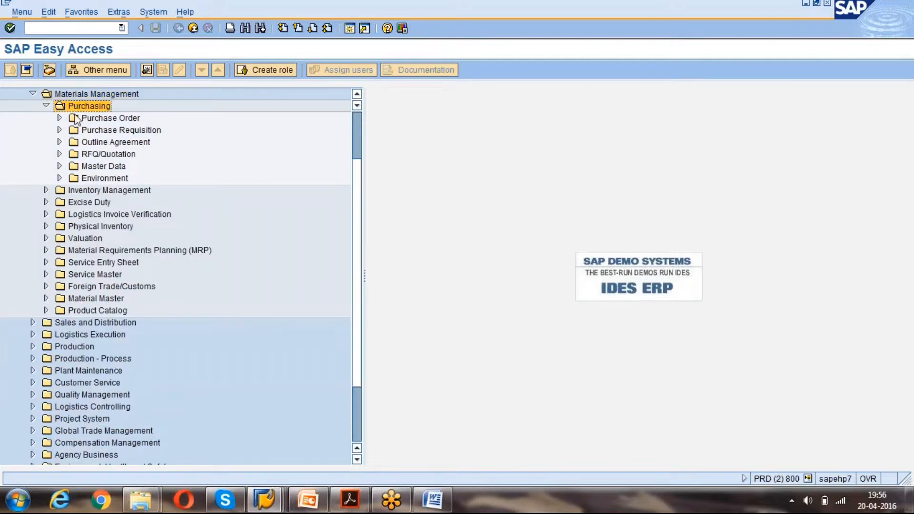
pyautogui.click(60, 166)
pyautogui.click(101, 167)
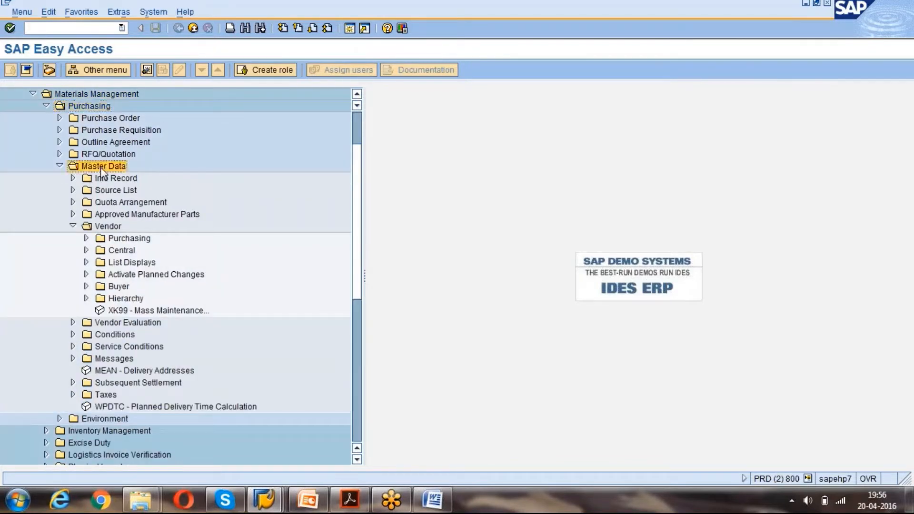
pyautogui.click(105, 227)
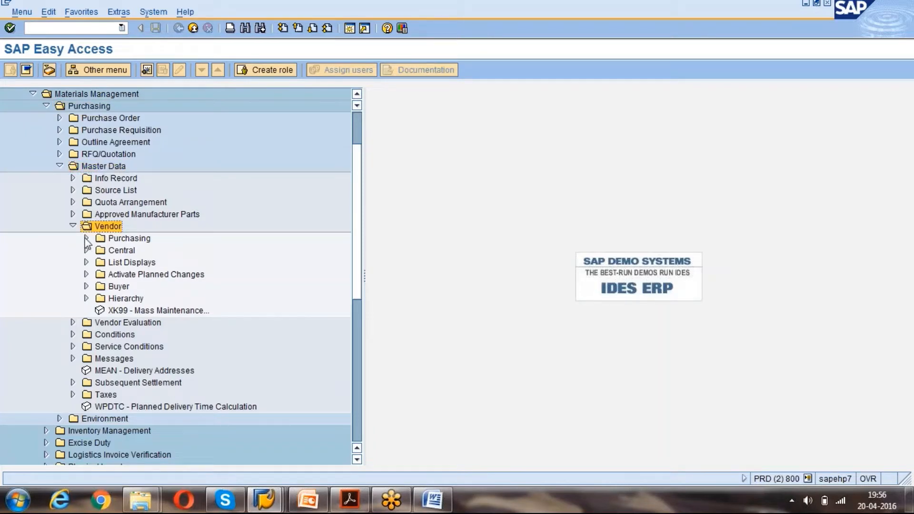
# Expand the vendor Central folder and select the XK01 - Create transaction.
pyautogui.click(86, 239)
pyautogui.click(87, 239)
pyautogui.click(86, 251)
pyautogui.click(126, 265)
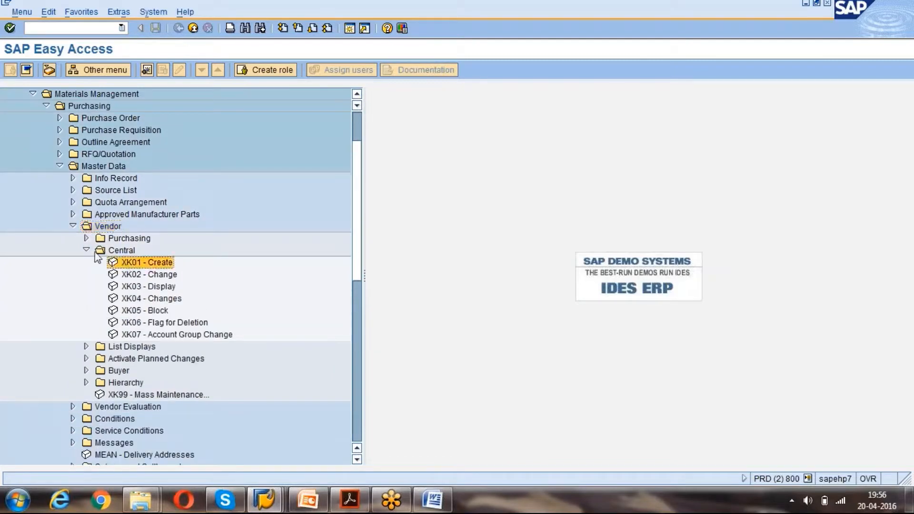
pyautogui.click(86, 250)
pyautogui.click(86, 238)
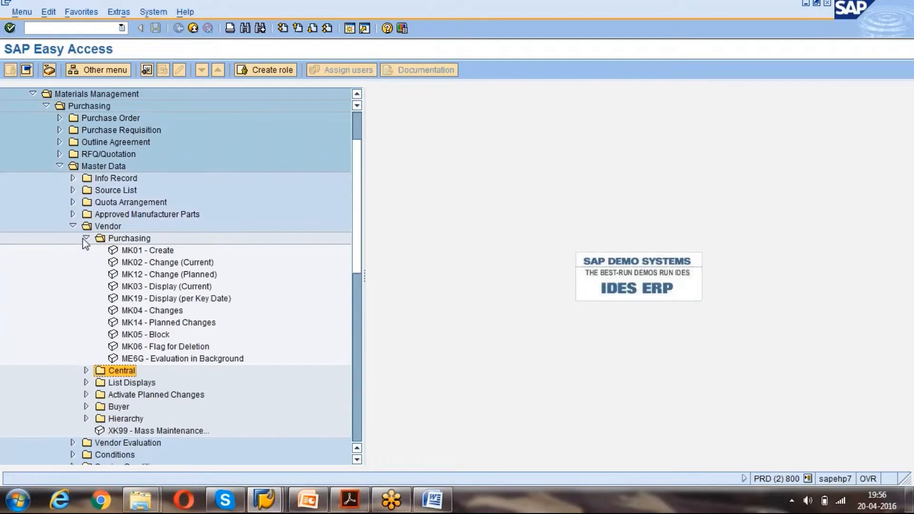
pyautogui.click(86, 239)
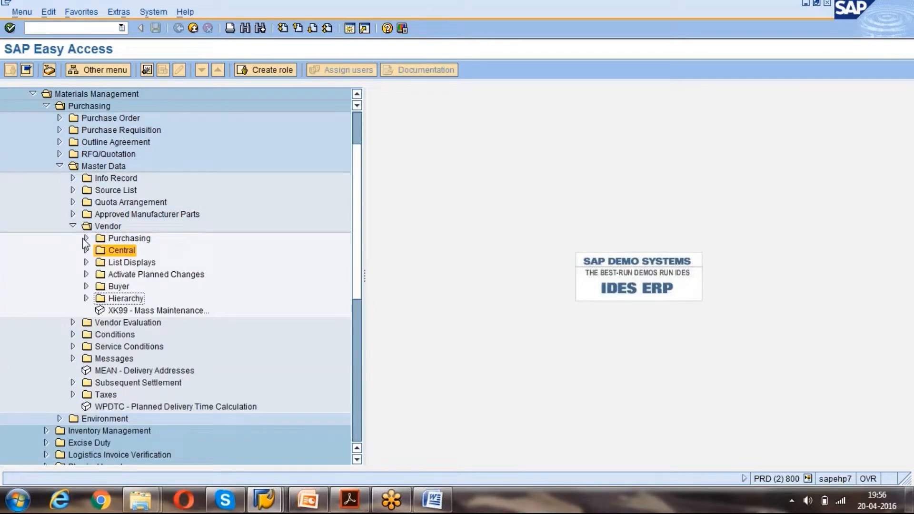
pyautogui.click(86, 249)
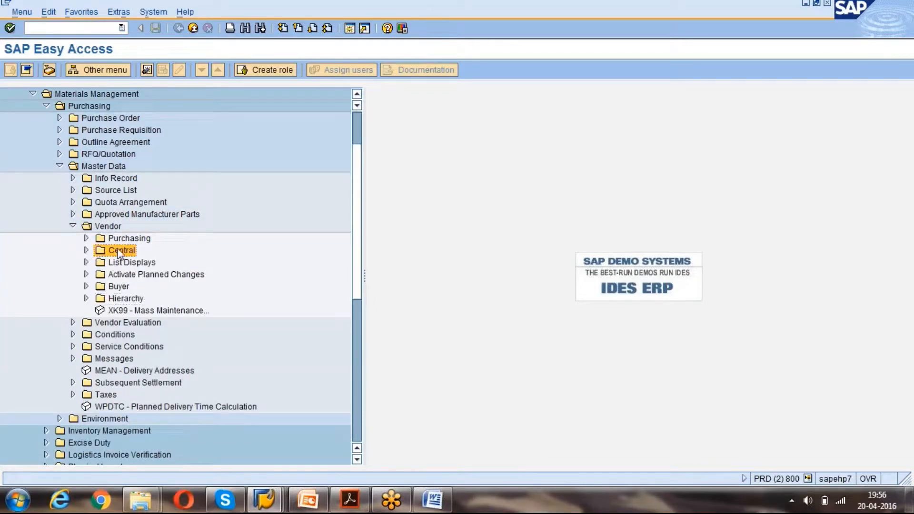
pyautogui.click(86, 251)
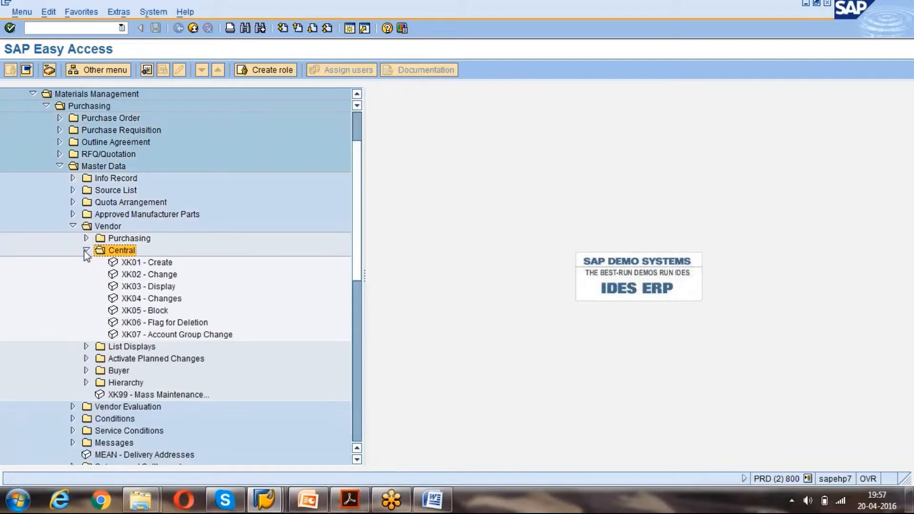
pyautogui.click(146, 265)
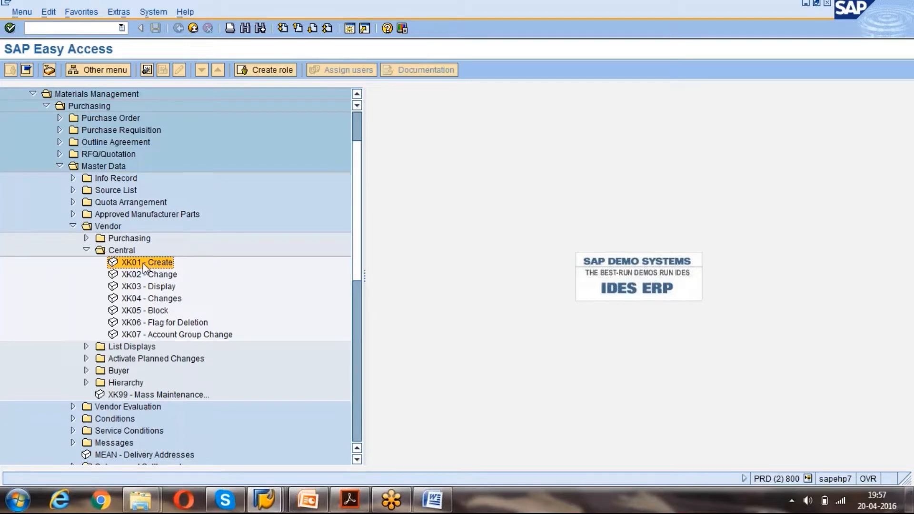
# Start XK01 and look over the Create Vendor initial screen and reference fields.
pyautogui.doubleClick(143, 263)
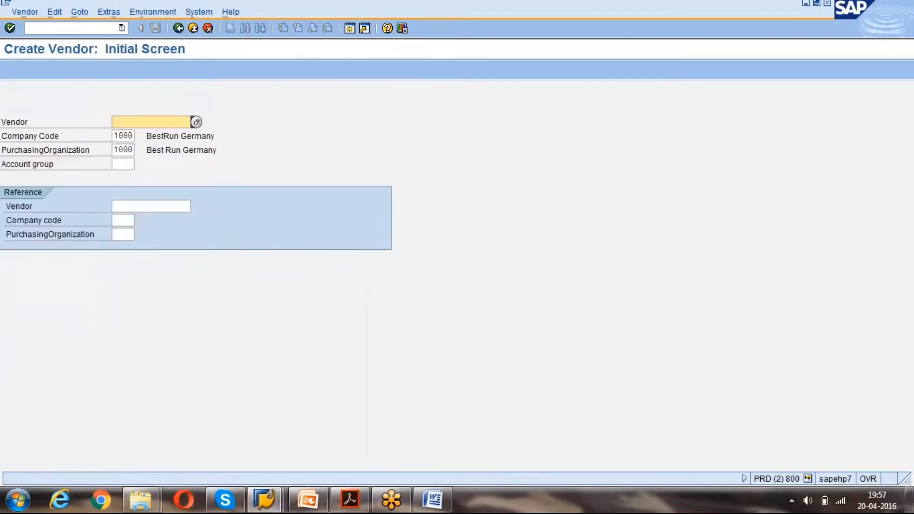
pyautogui.click(117, 136)
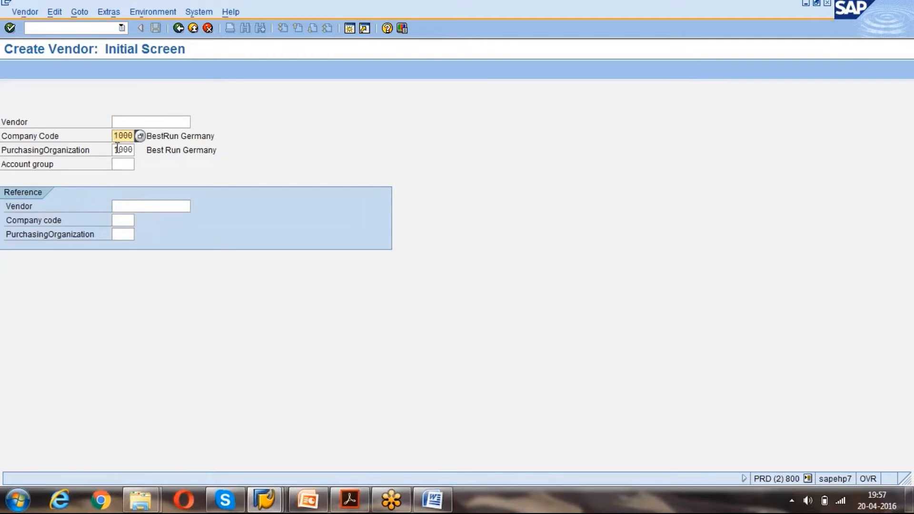
pyautogui.click(117, 150)
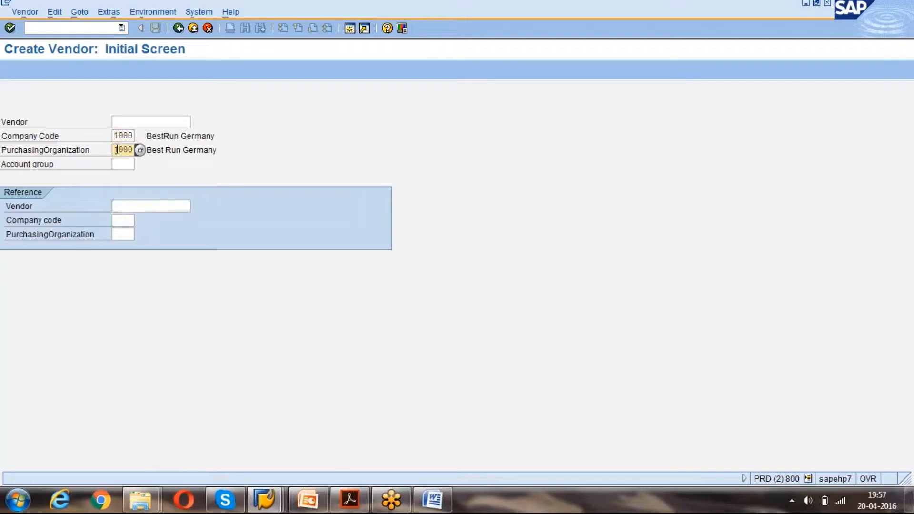
pyautogui.click(119, 163)
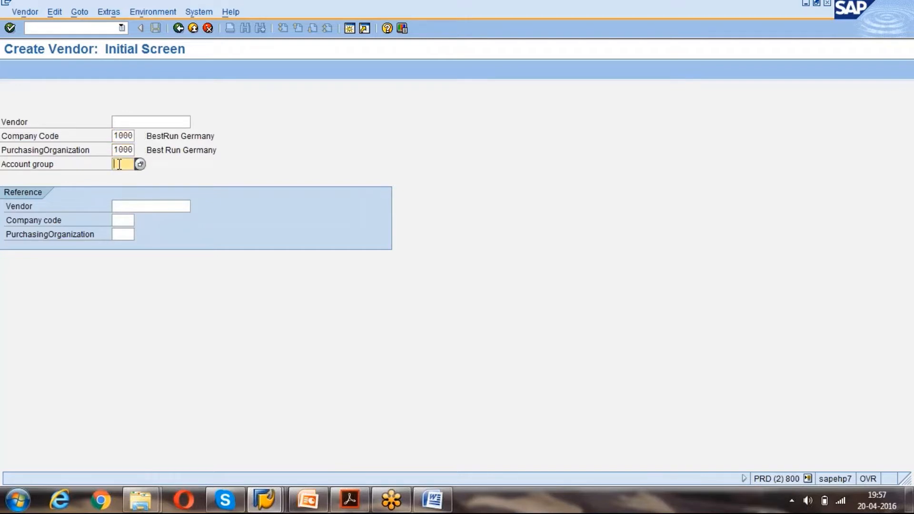
pyautogui.click(129, 208)
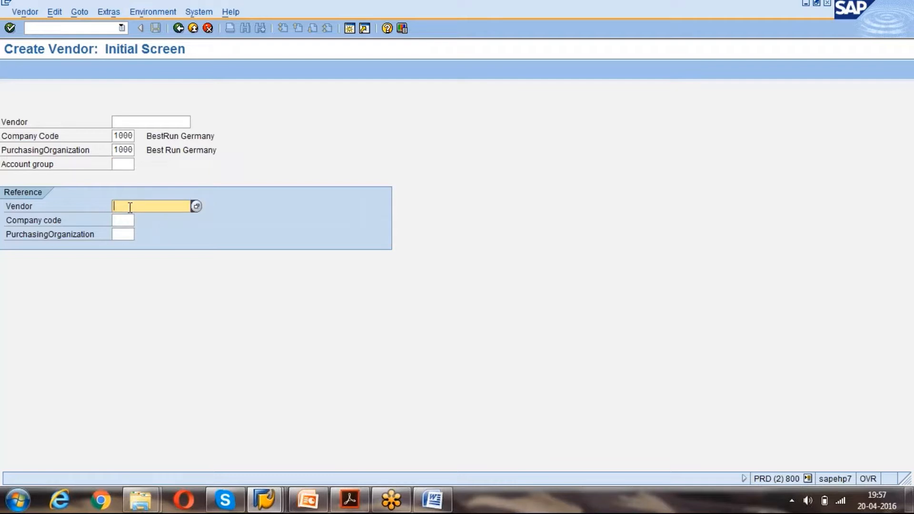
pyautogui.press('Tab')
pyautogui.click(131, 205)
pyautogui.click(125, 221)
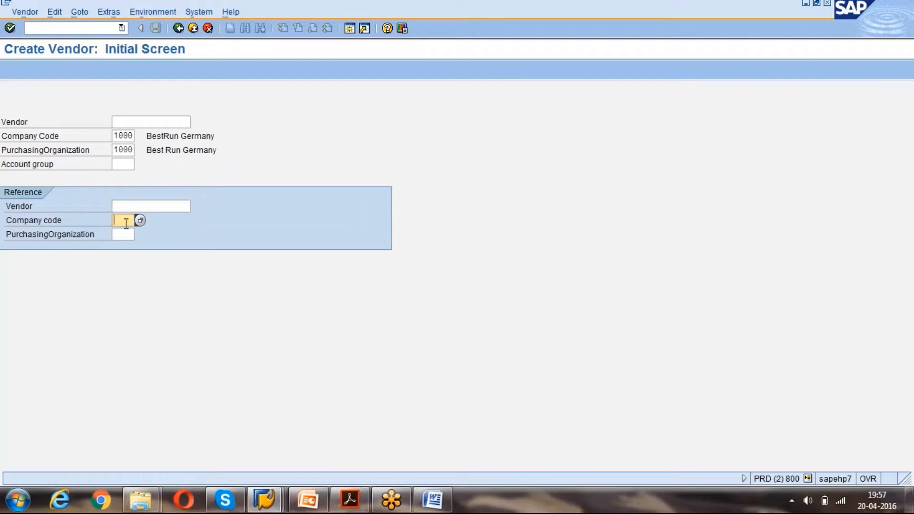
pyautogui.click(123, 233)
pyautogui.click(136, 121)
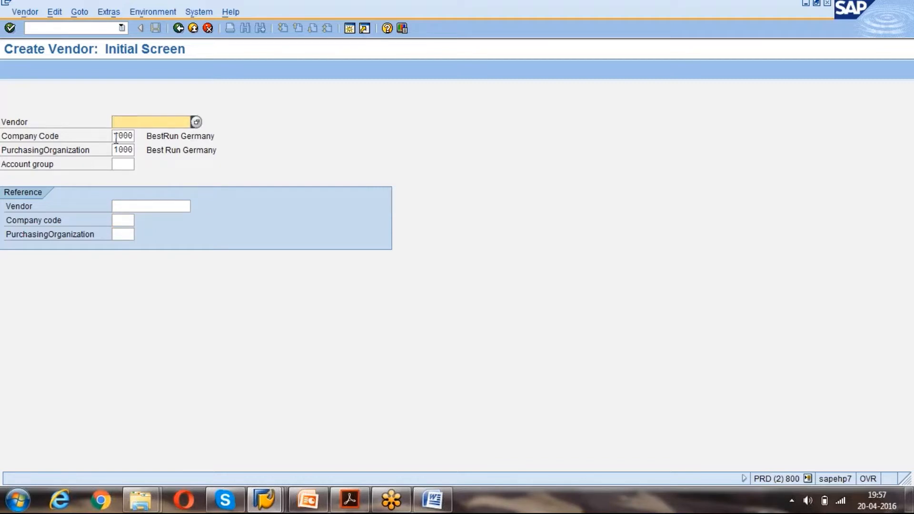
pyautogui.click(115, 137)
pyautogui.click(121, 121)
# Enter company code 1000 and purchasing organization 1000, then list the account groups.
pyautogui.click(116, 137)
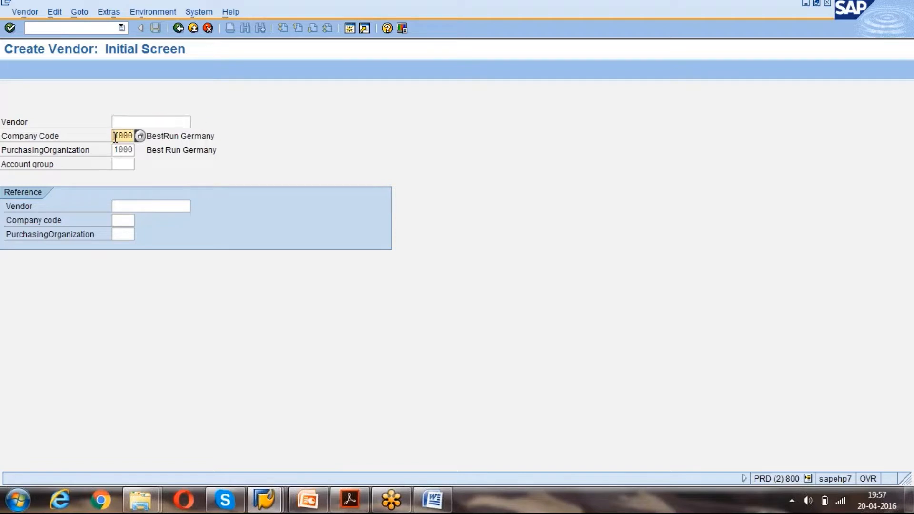
pyautogui.write('1000')
pyautogui.press('Tab')
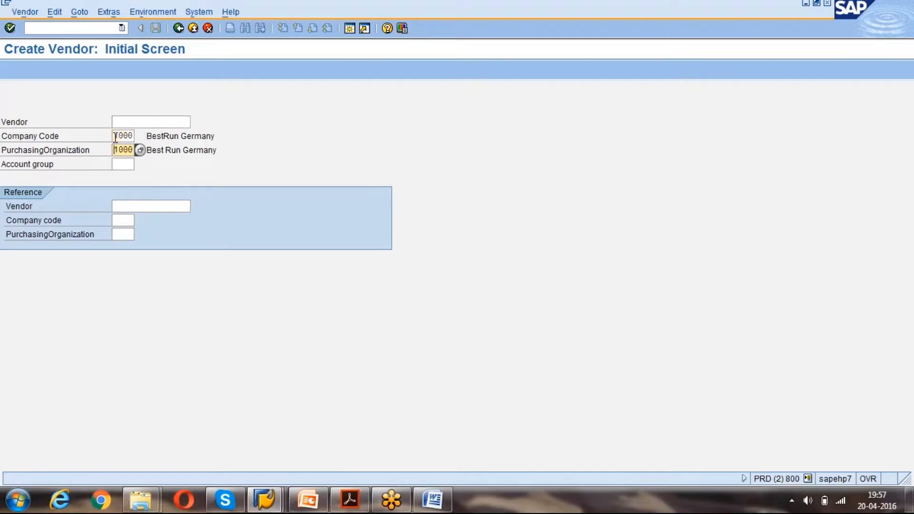
pyautogui.write('1000')
pyautogui.press('Tab')
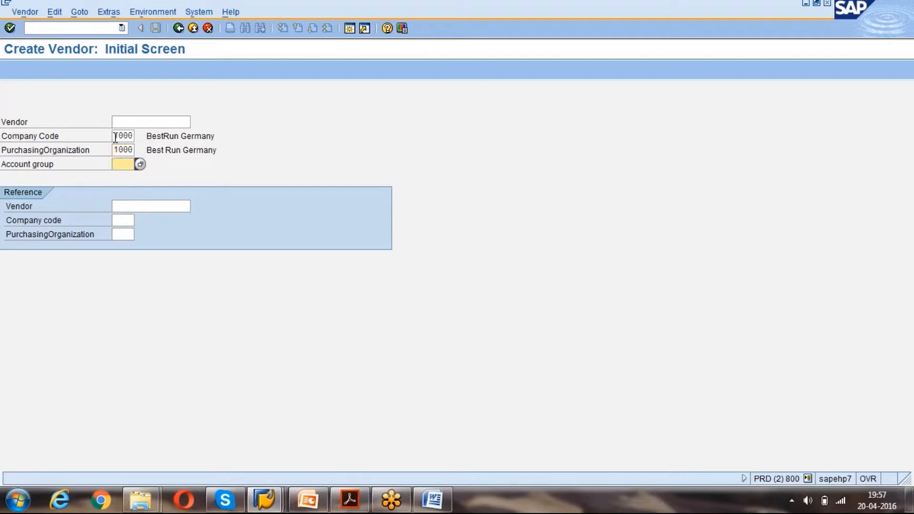
pyautogui.press('Return')
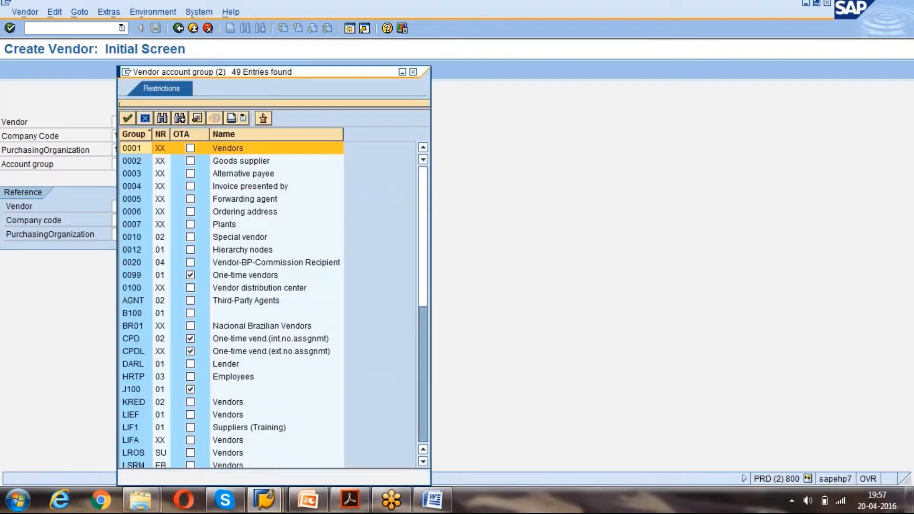
# Search the account group list and choose ZTV1.
pyautogui.hotkey('ctrl', 'f')
pyautogui.write('Z')
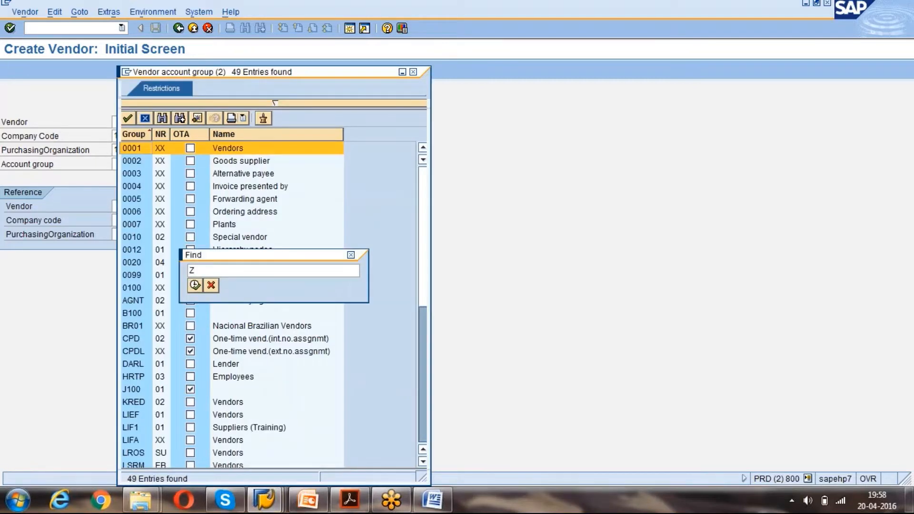
pyautogui.write('TV1')
pyautogui.press('Return')
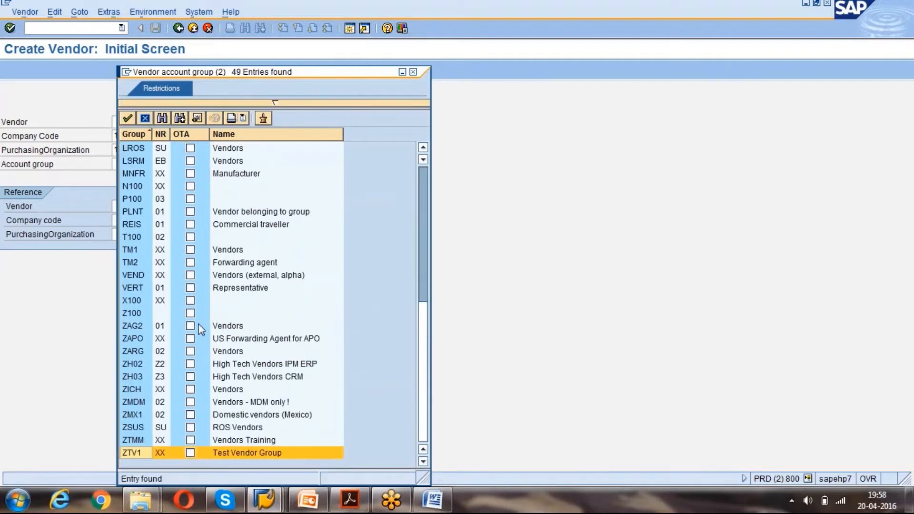
pyautogui.doubleClick(227, 453)
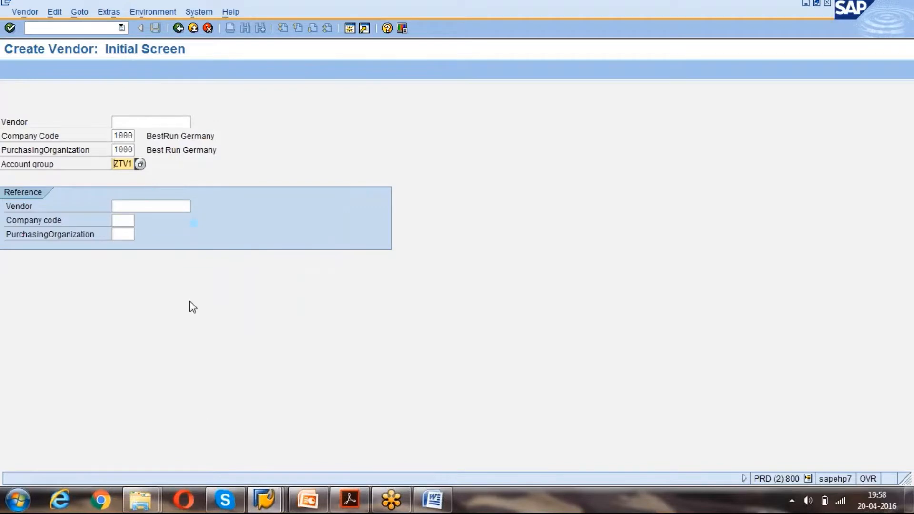
# Enter VTEST01 as the new vendor number.
pyautogui.click(164, 123)
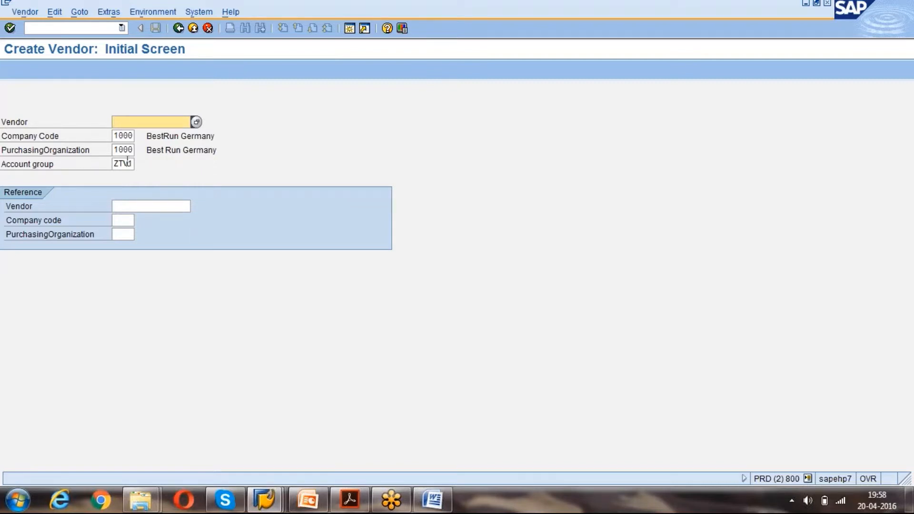
pyautogui.press('Return')
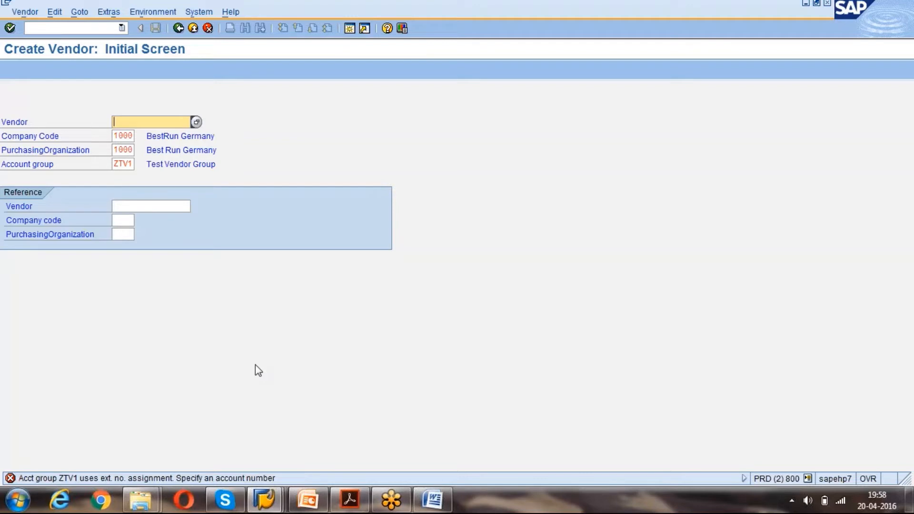
pyautogui.write('VTEST01')
# Open the Address screen and look over its name, search term and address fields.
pyautogui.press('Return')
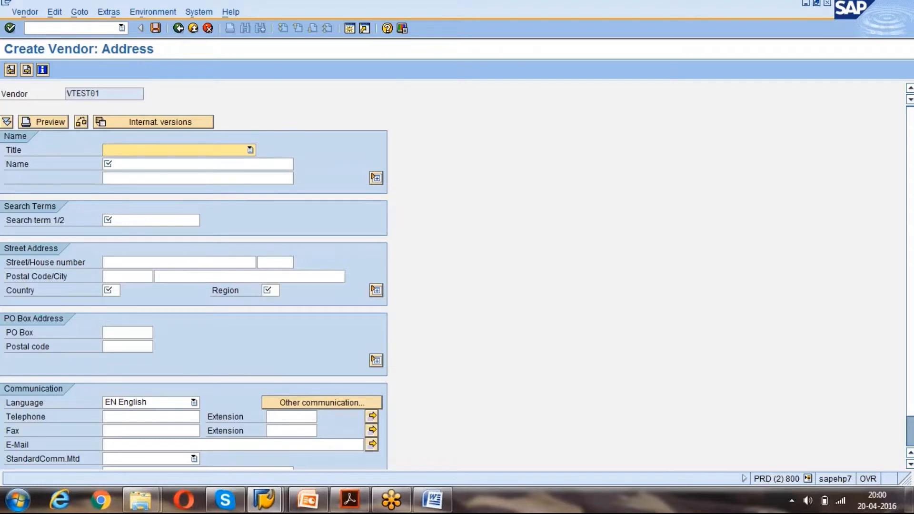
pyautogui.click(120, 164)
pyautogui.click(117, 220)
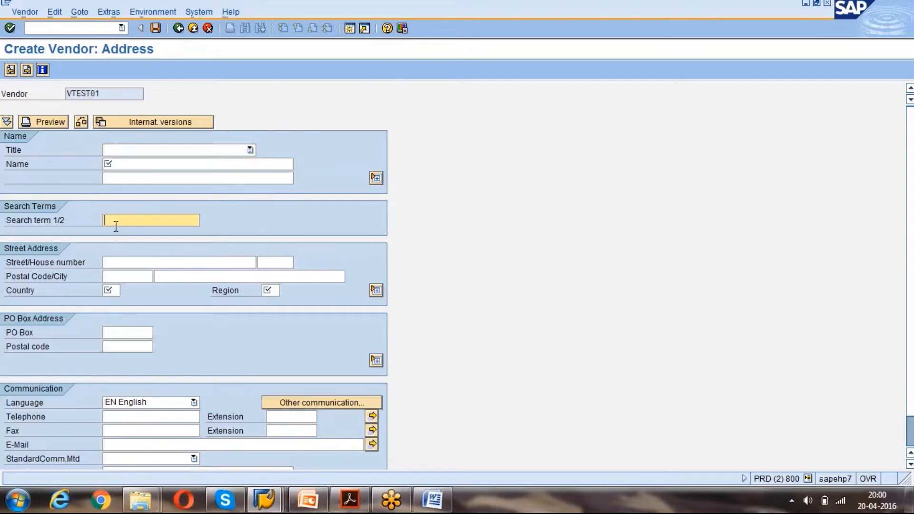
pyautogui.click(115, 291)
pyautogui.click(267, 292)
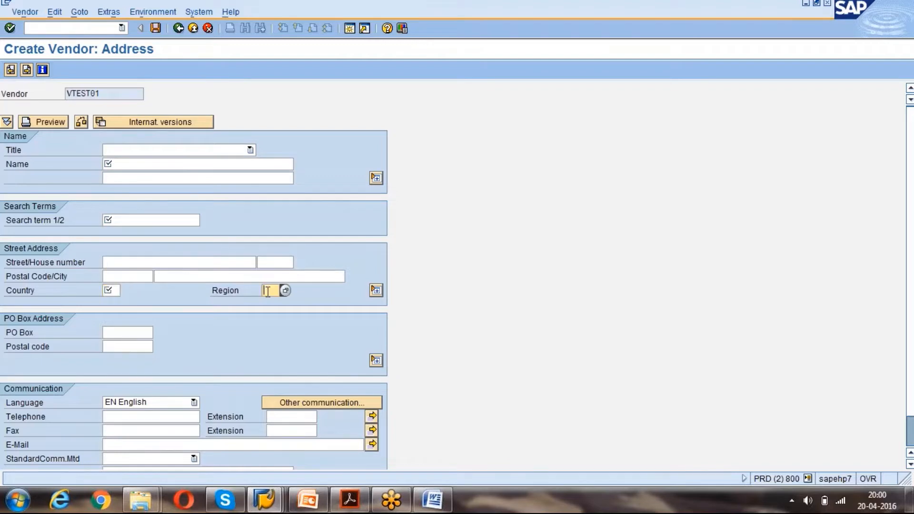
pyautogui.click(114, 290)
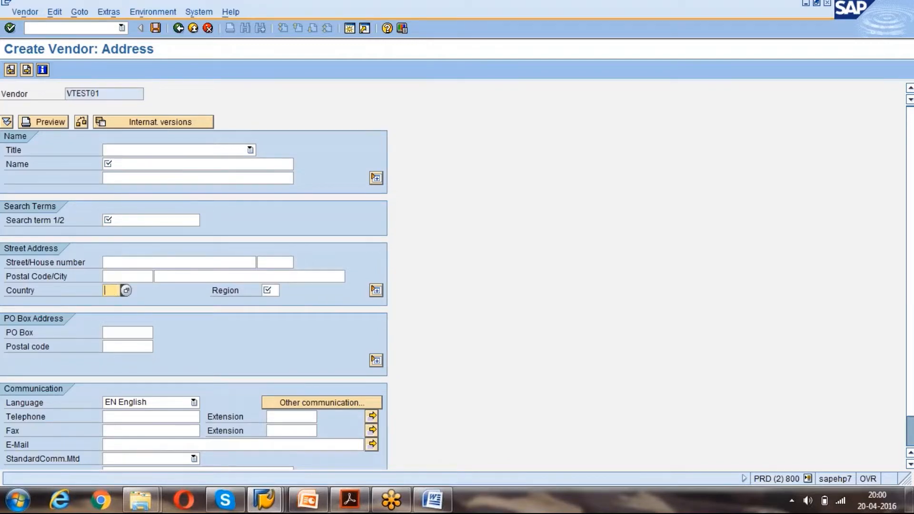
pyautogui.click(155, 263)
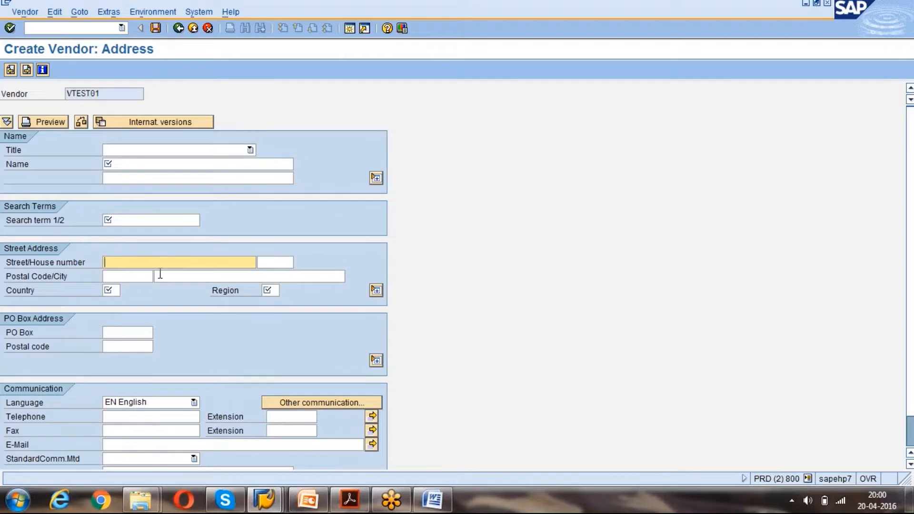
pyautogui.click(136, 332)
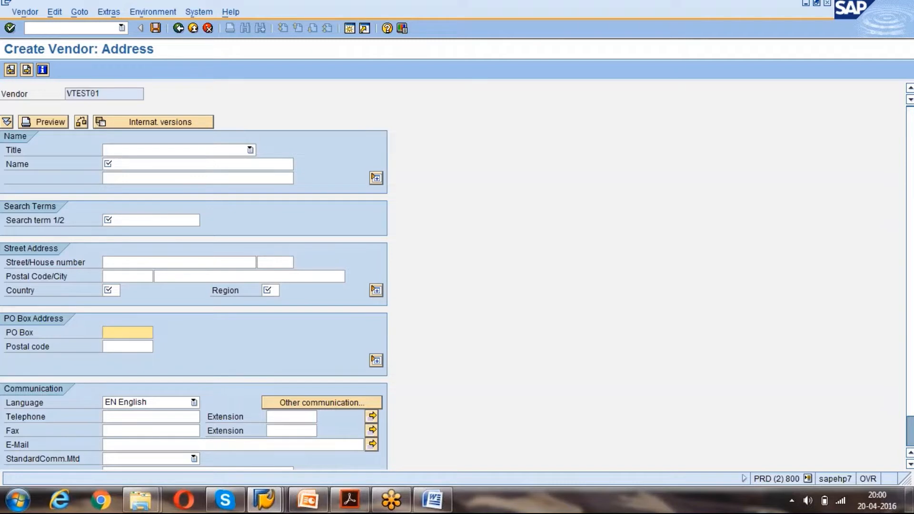
pyautogui.click(108, 289)
pyautogui.click(115, 220)
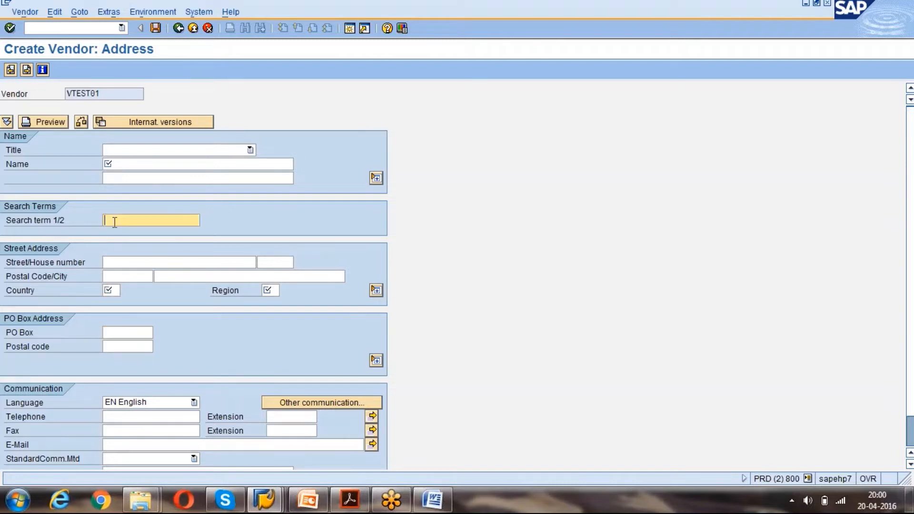
pyautogui.click(132, 163)
pyautogui.click(274, 287)
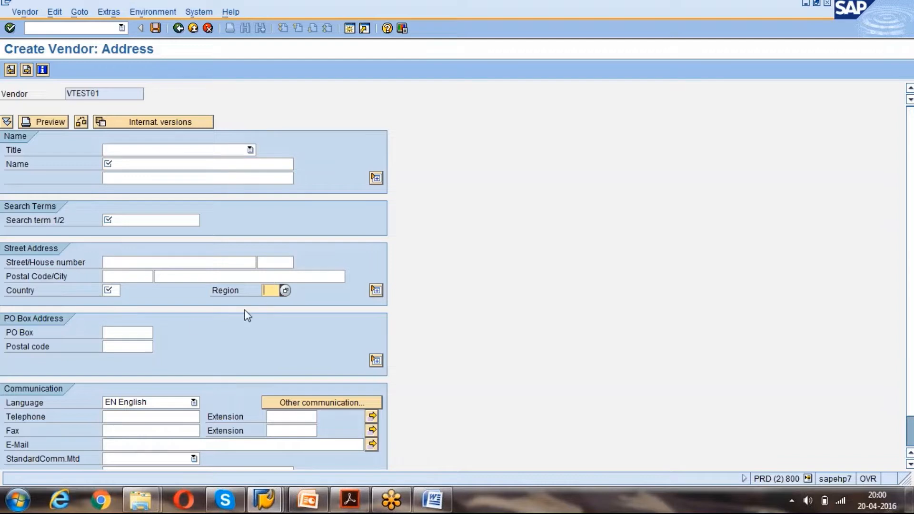
# Set title Company and name 'GK Group of Companies'.
pyautogui.click(250, 150)
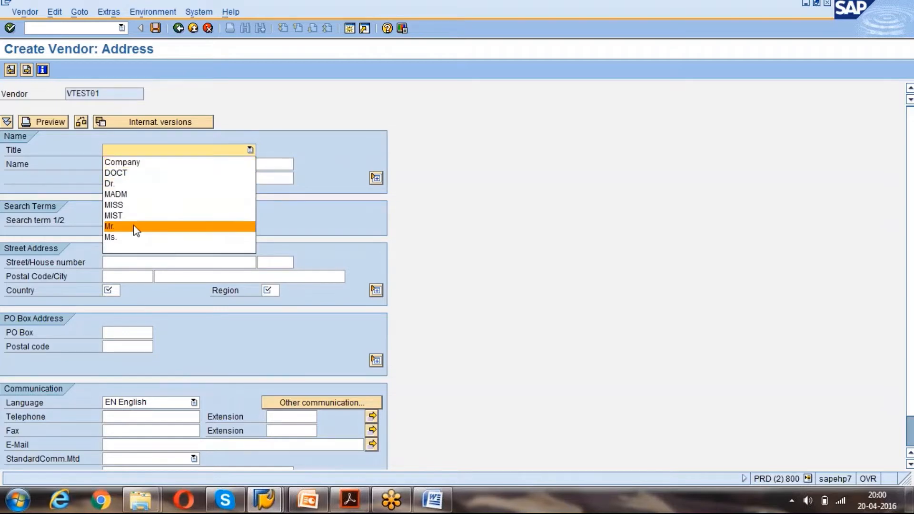
pyautogui.click(153, 163)
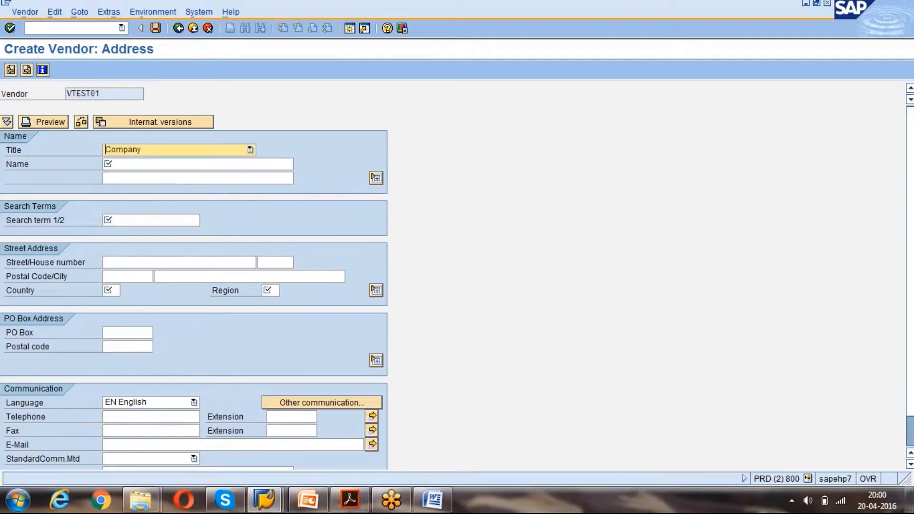
pyautogui.click(140, 164)
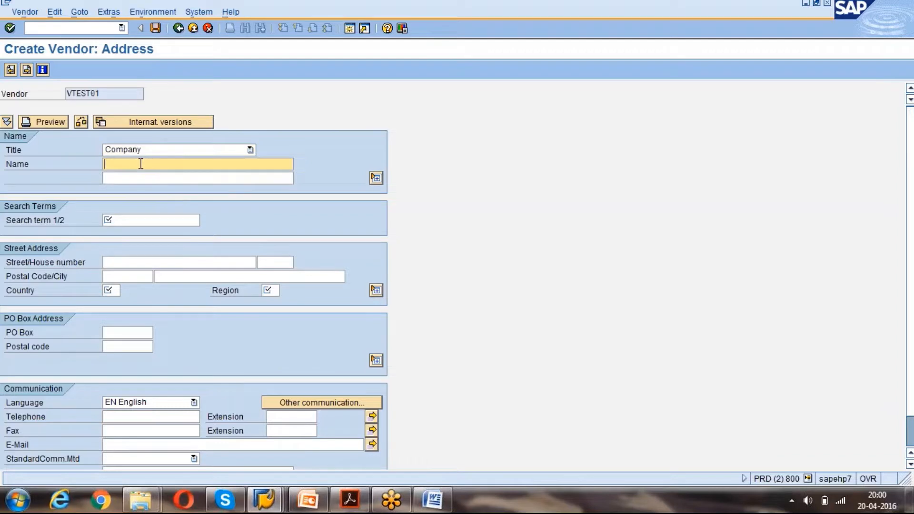
pyautogui.write('GK Group of Companies')
# Leave the second name line empty after a trial entry.
pyautogui.press('Tab')
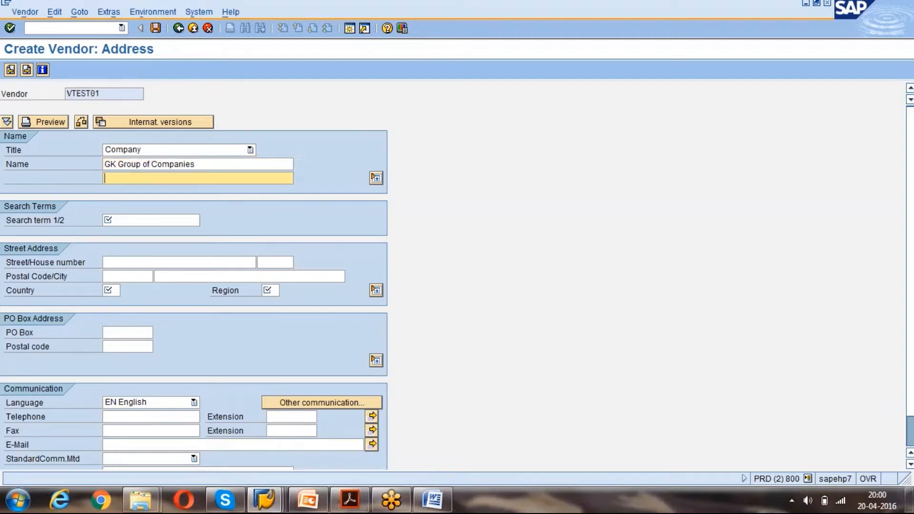
pyautogui.click(376, 179)
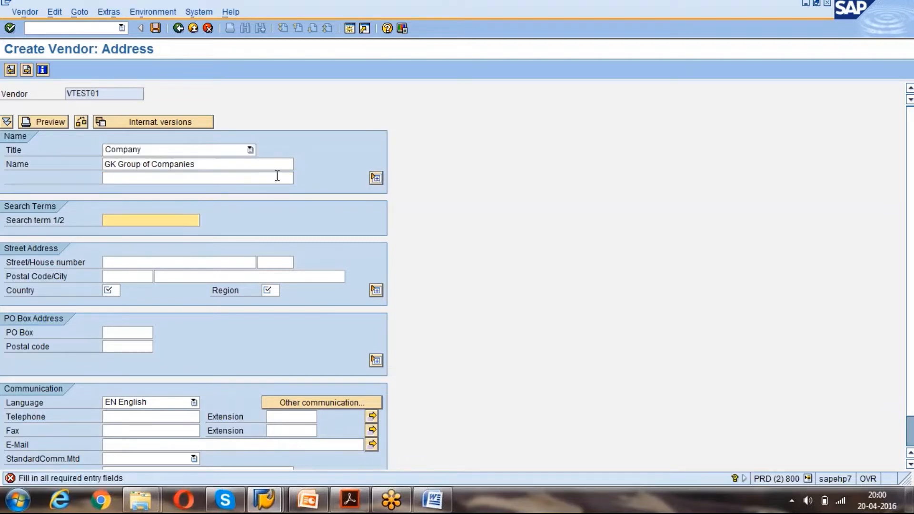
pyautogui.click(204, 180)
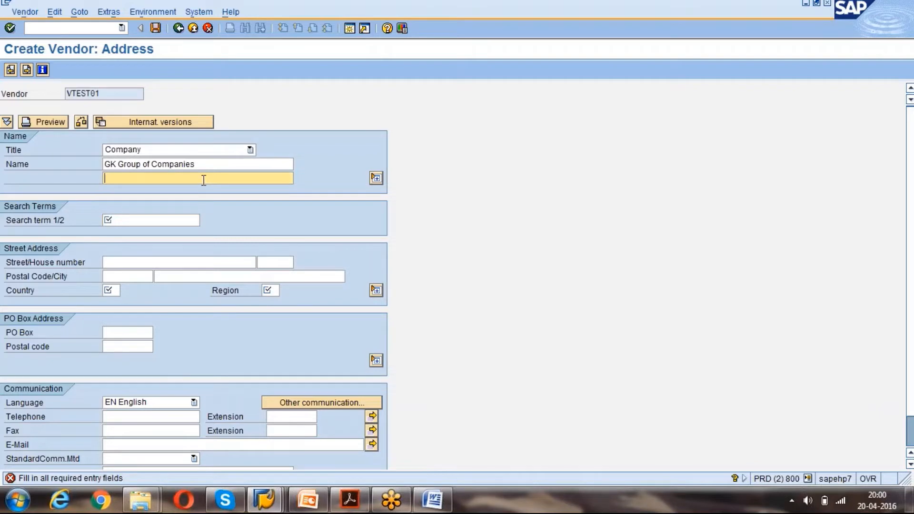
pyautogui.write('GK')
pyautogui.press('BackSpace')
pyautogui.write('K')
pyautogui.press('BackSpace')
pyautogui.press('BackSpace')
pyautogui.press('Tab')
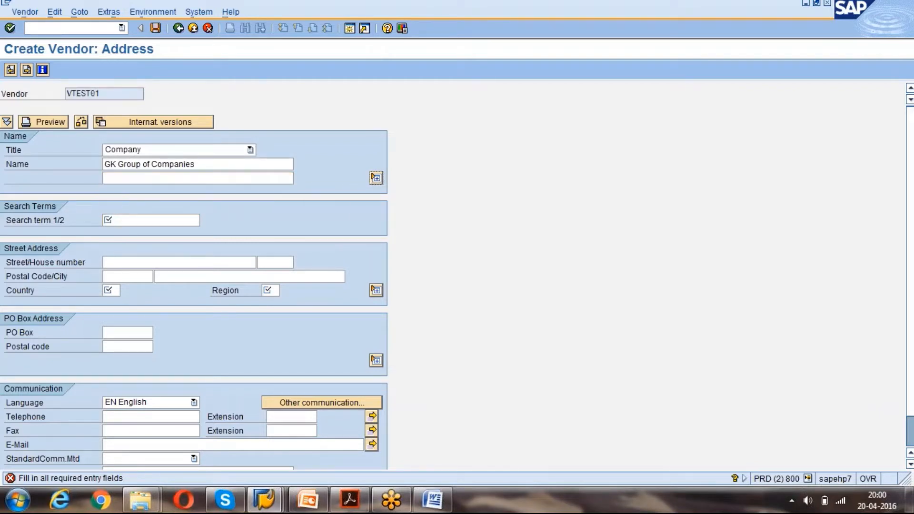
pyautogui.click(140, 219)
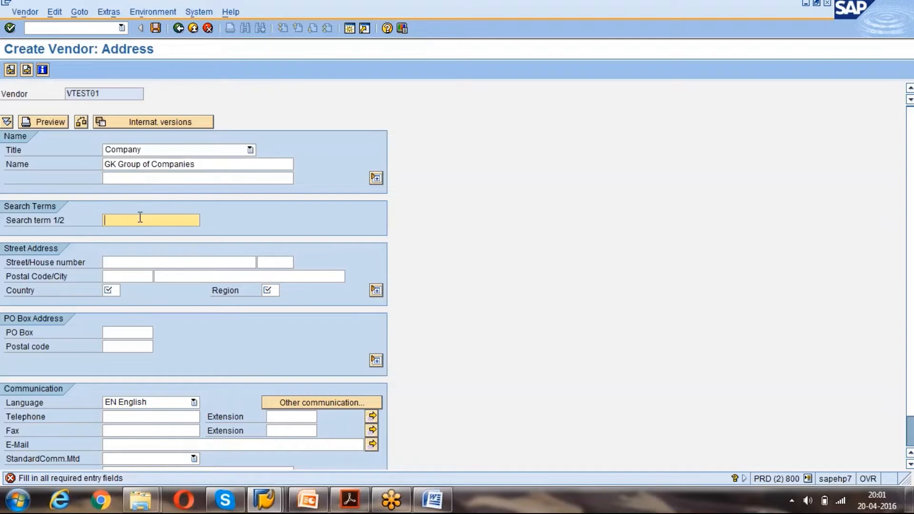
pyautogui.write('G')
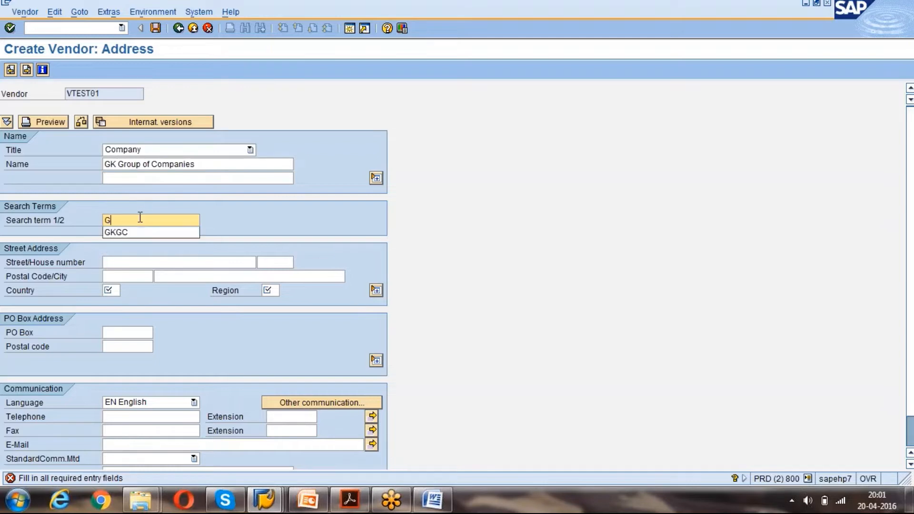
pyautogui.write('KGC')
pyautogui.press('Tab')
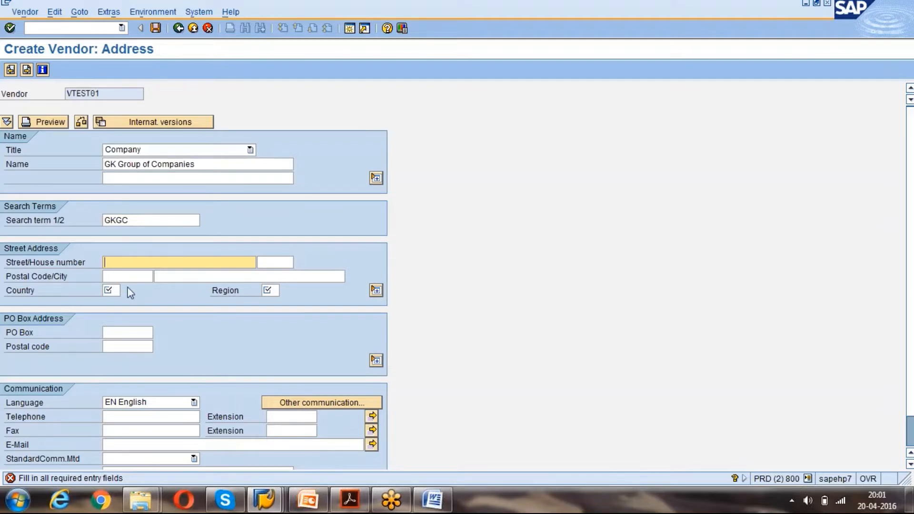
pyautogui.write('G')
pyautogui.press('BackSpace')
pyautogui.press('Tab')
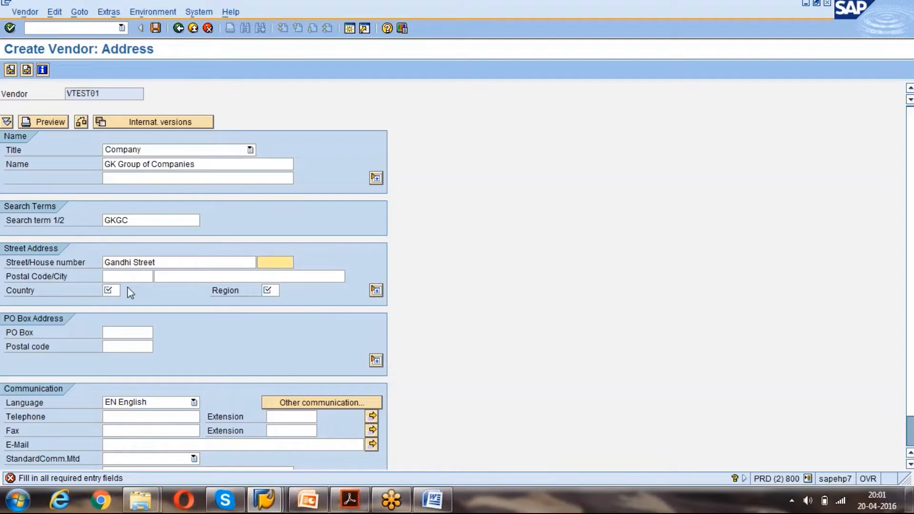
pyautogui.press('Tab')
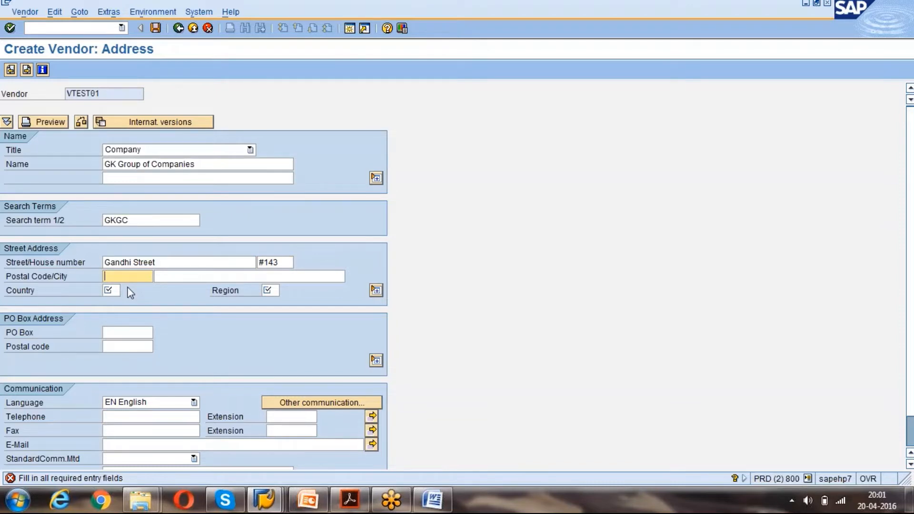
pyautogui.write('53244')
pyautogui.click(130, 289)
pyautogui.press('Tab')
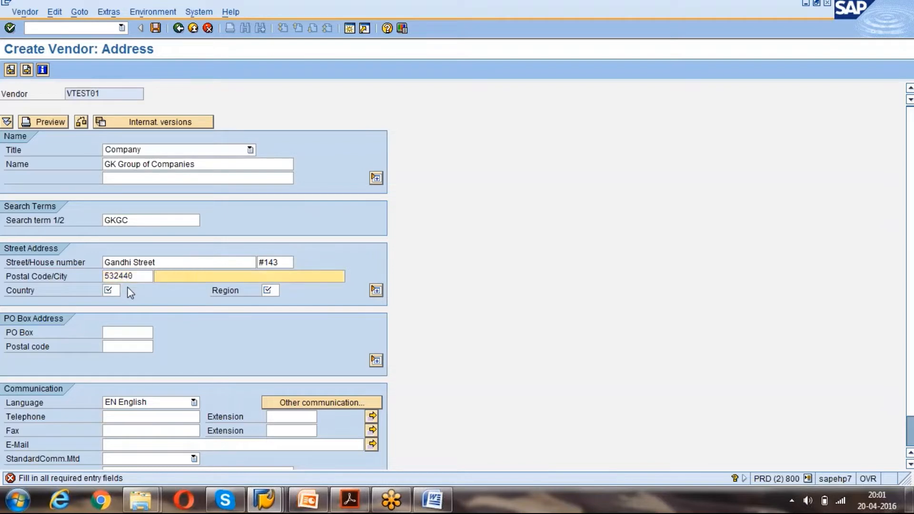
pyautogui.write('Vi')
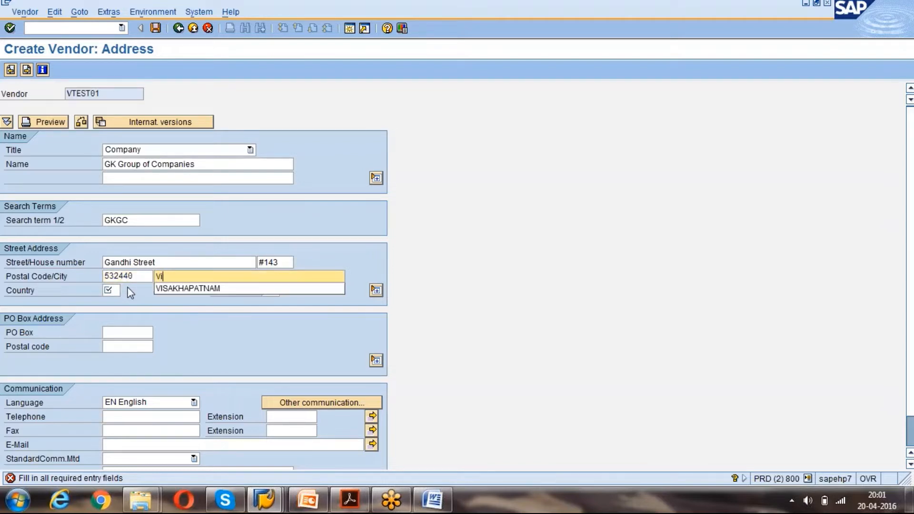
pyautogui.write('sakhapatnam')
pyautogui.press('Tab')
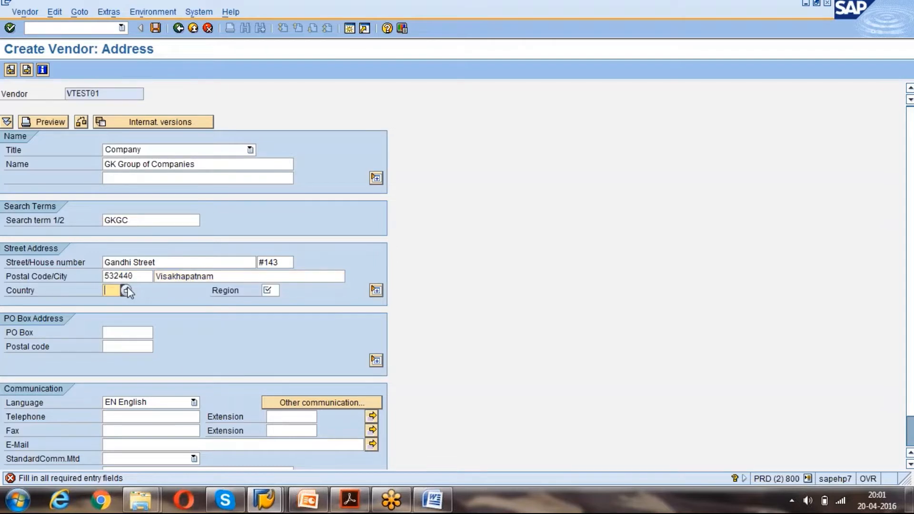
# Set country IN and region Andra Pradesh (01).
pyautogui.write('IN')
pyautogui.press('Tab')
pyautogui.press('F4')
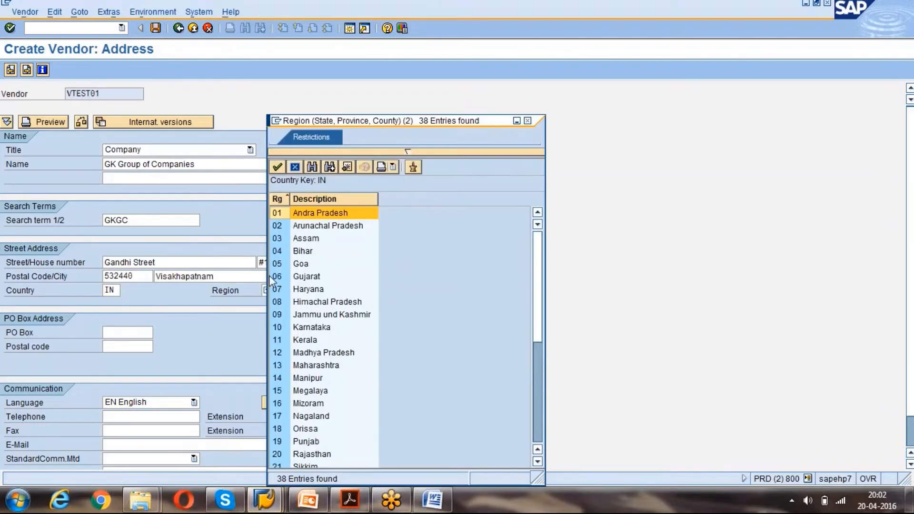
pyautogui.doubleClick(327, 214)
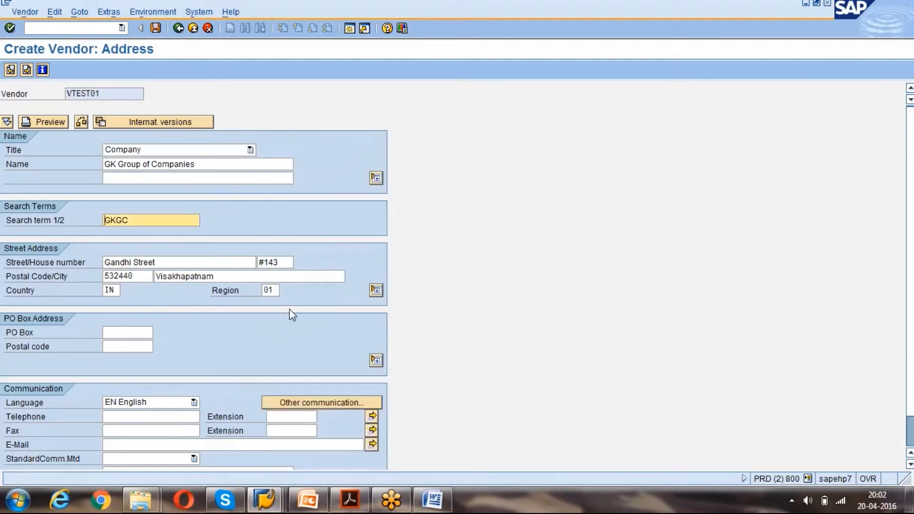
# Enter the vendor's fax number.
pyautogui.click(909, 464)
pyautogui.click(909, 464)
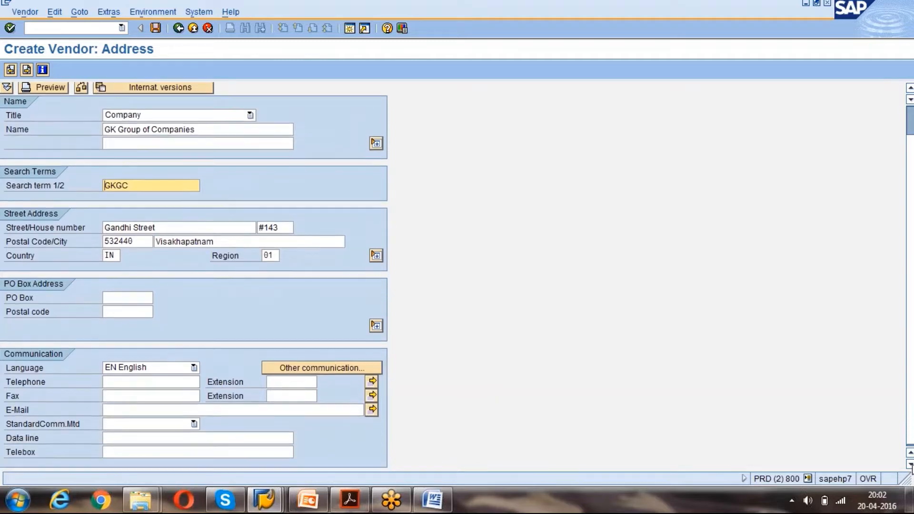
pyautogui.click(141, 397)
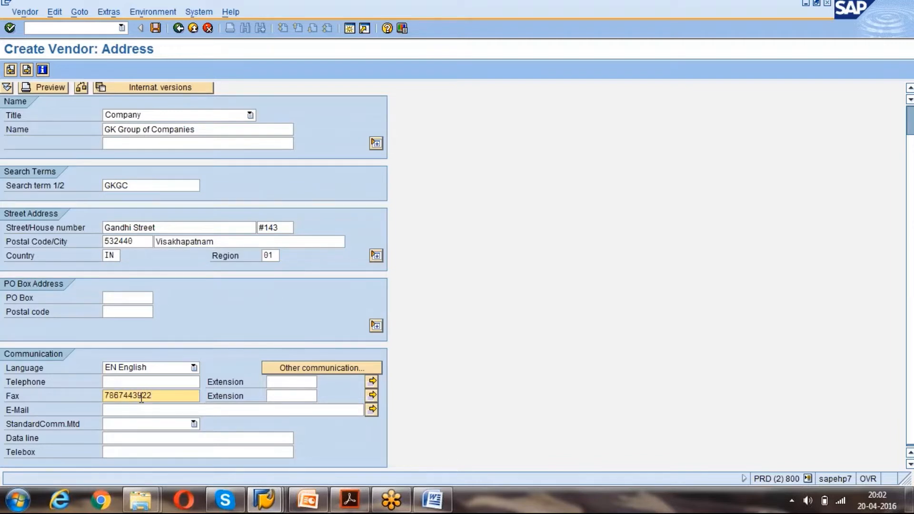
pyautogui.write('``')
pyautogui.press('BackSpace')
pyautogui.press('BackSpace')
# Enter the vendor's e-mail address.
pyautogui.click(136, 410)
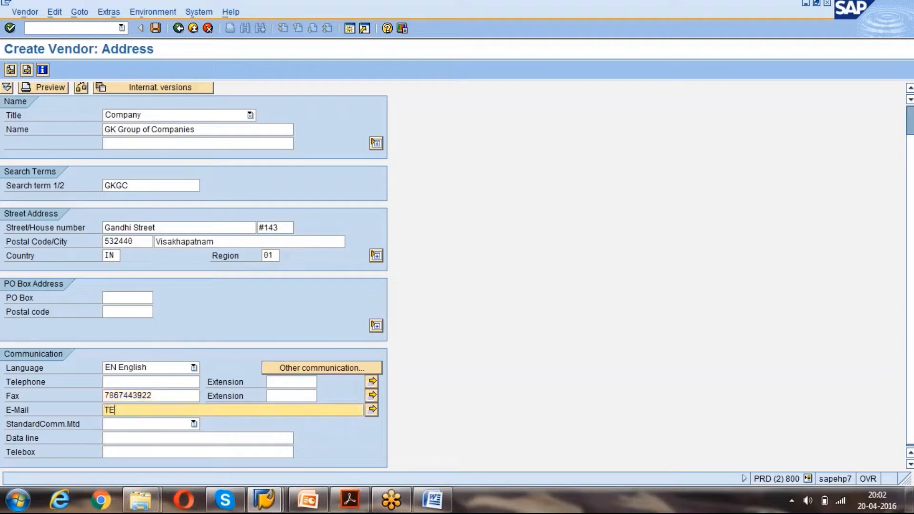
pyautogui.press('BackSpace')
pyautogui.press('BackSpace')
pyautogui.press('BackSpace')
pyautogui.press('BackSpace')
pyautogui.press('BackSpace')
pyautogui.press('BackSpace')
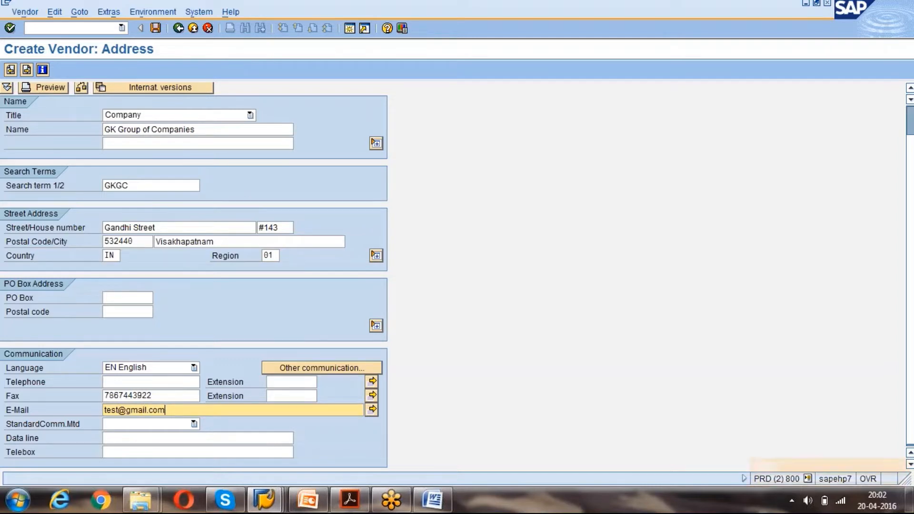
pyautogui.press('Tab')
# Set the standard communication method to INT E-Mail.
pyautogui.click(193, 423)
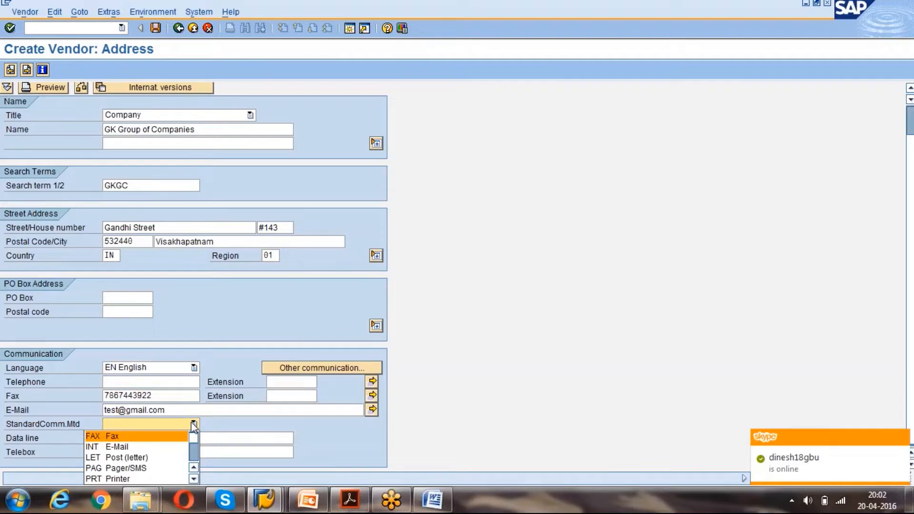
pyautogui.click(139, 448)
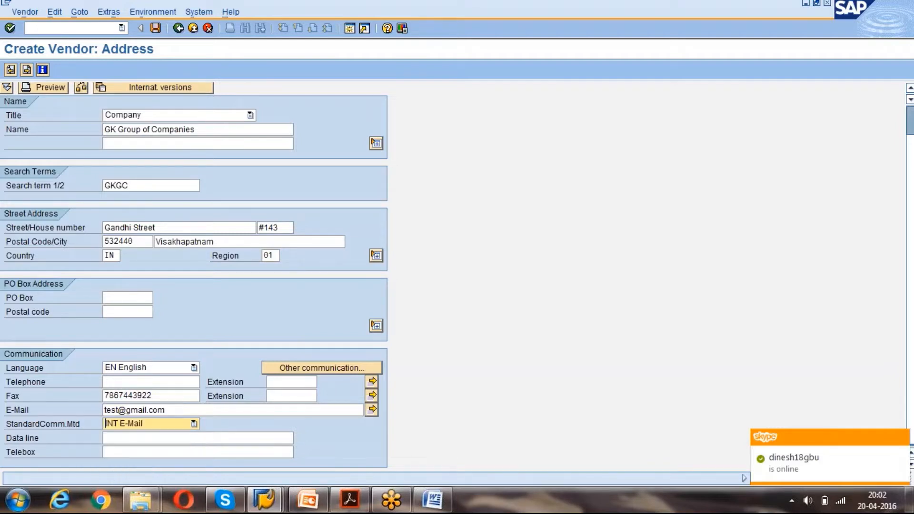
pyautogui.click(161, 438)
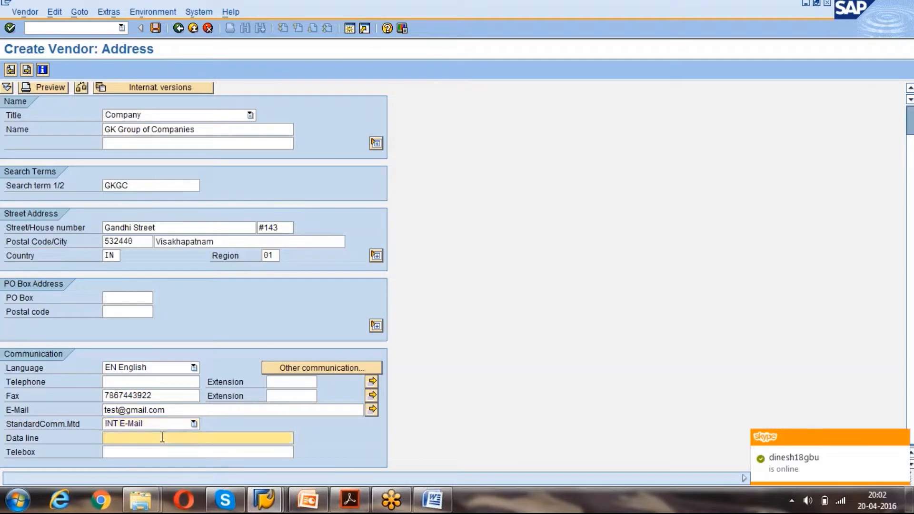
pyautogui.click(194, 424)
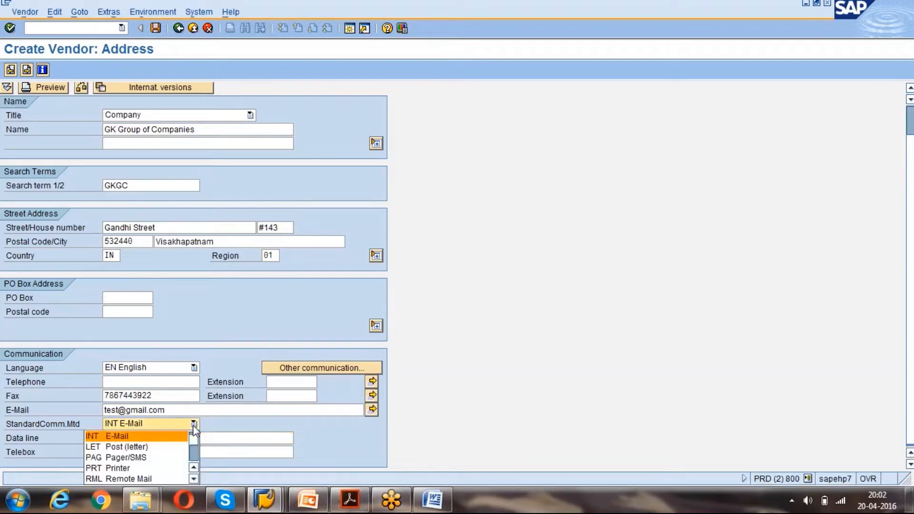
pyautogui.click(150, 437)
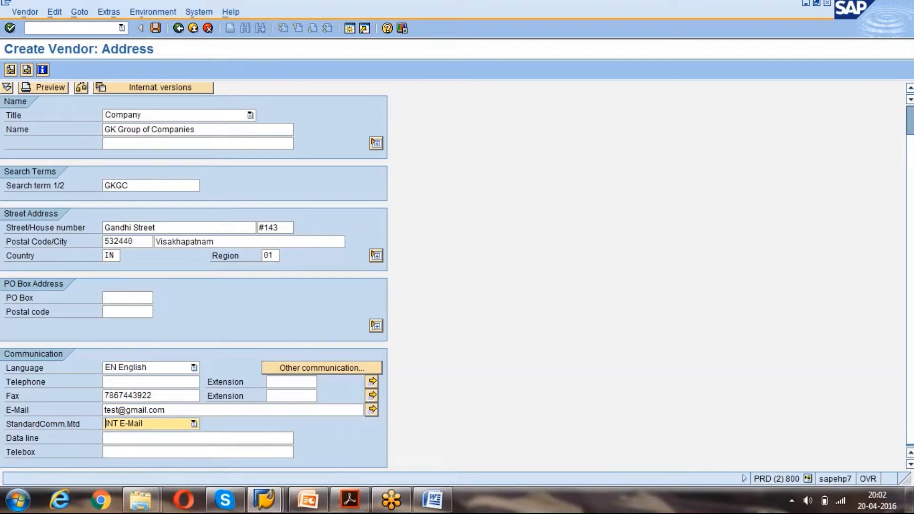
pyautogui.click(183, 439)
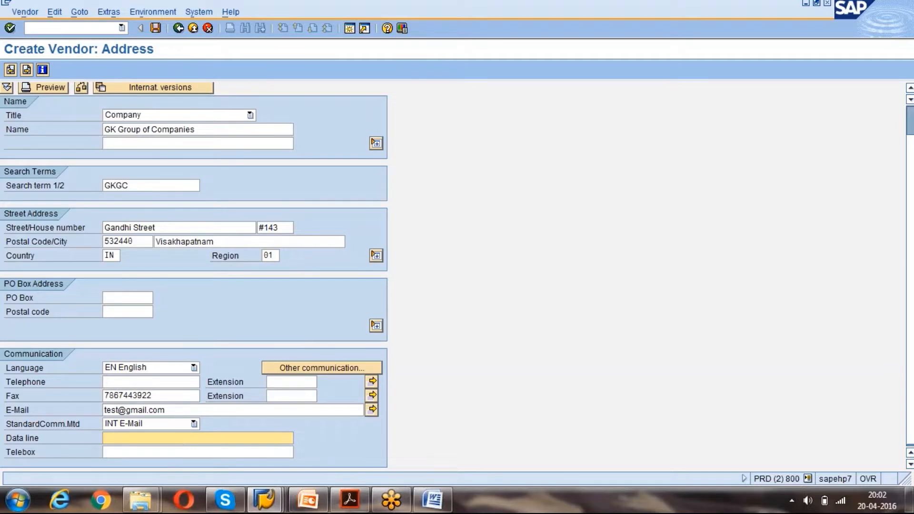
# Select the e-mail address text to check it.
pyautogui.moveTo(176, 408); pyautogui.dragTo(106, 408)
pyautogui.click(105, 408)
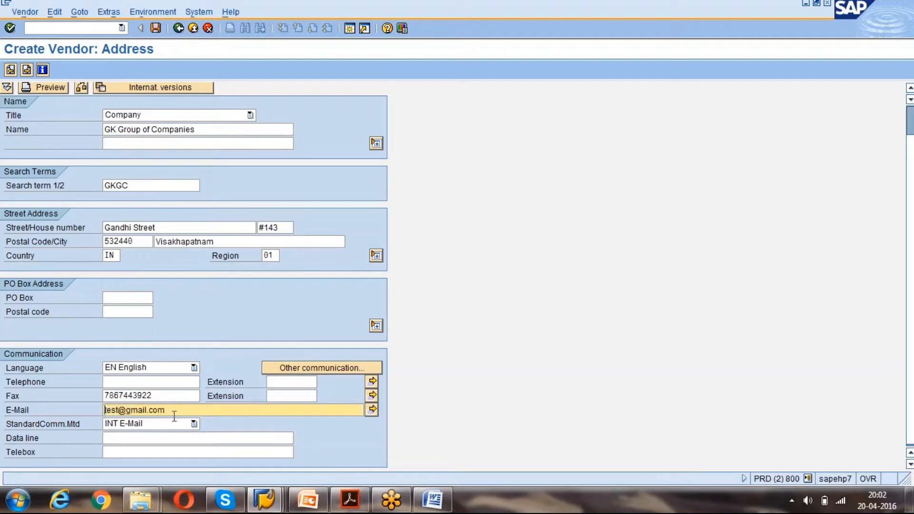
pyautogui.moveTo(174, 413); pyautogui.dragTo(96, 412)
pyautogui.click(94, 412)
# Reveal the extra name lines, extended street fields and PO box address fields.
pyautogui.click(376, 144)
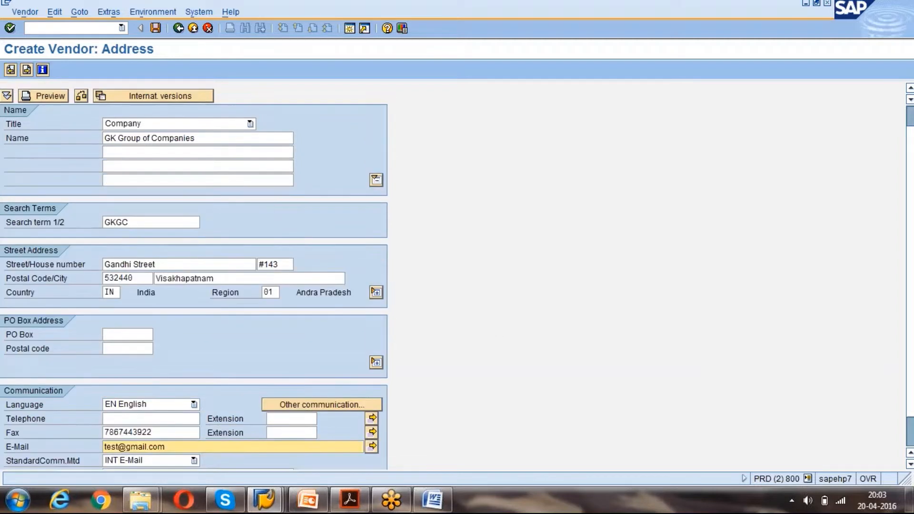
pyautogui.click(215, 180)
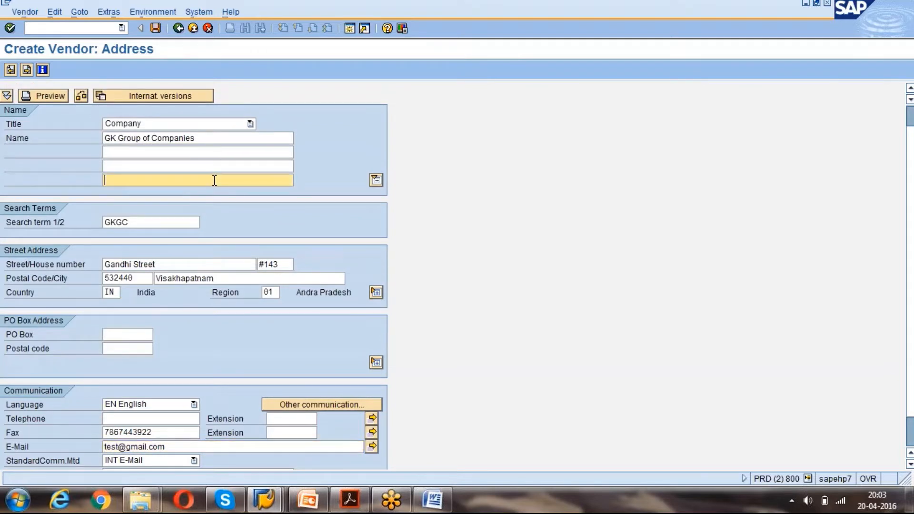
pyautogui.click(376, 292)
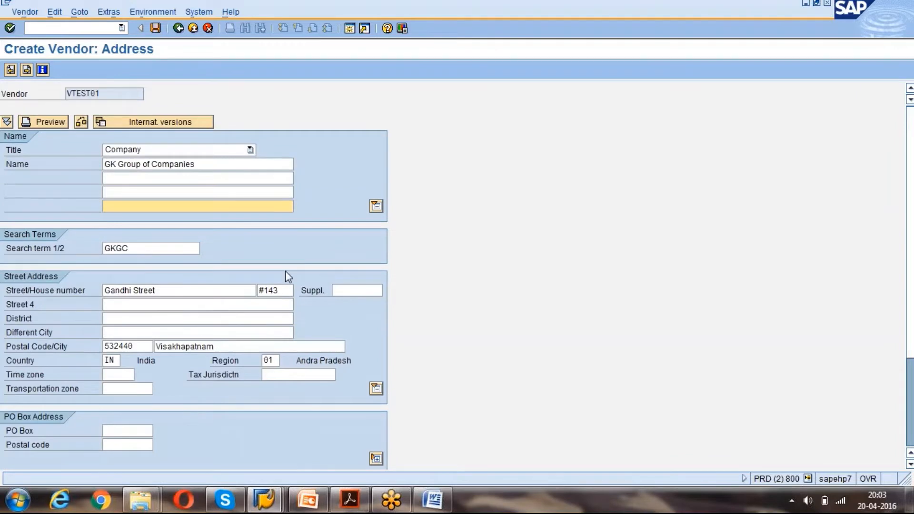
pyautogui.click(150, 304)
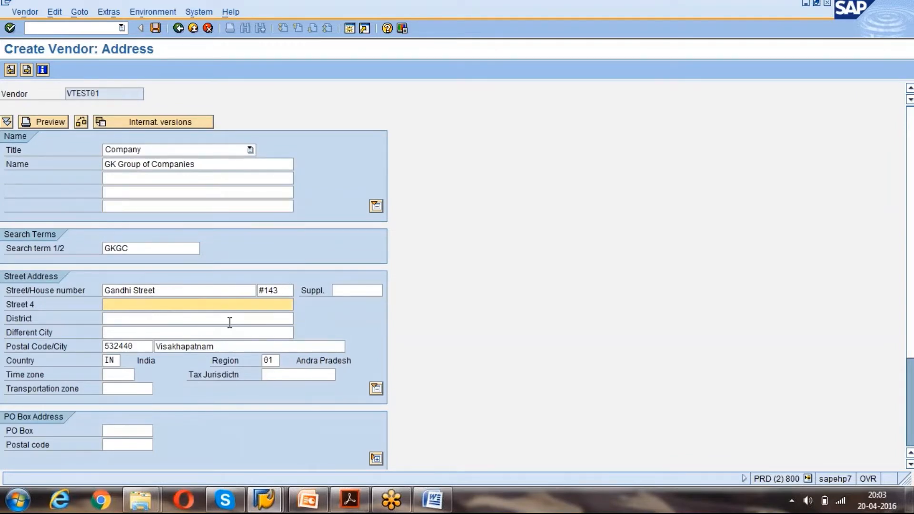
pyautogui.click(155, 324)
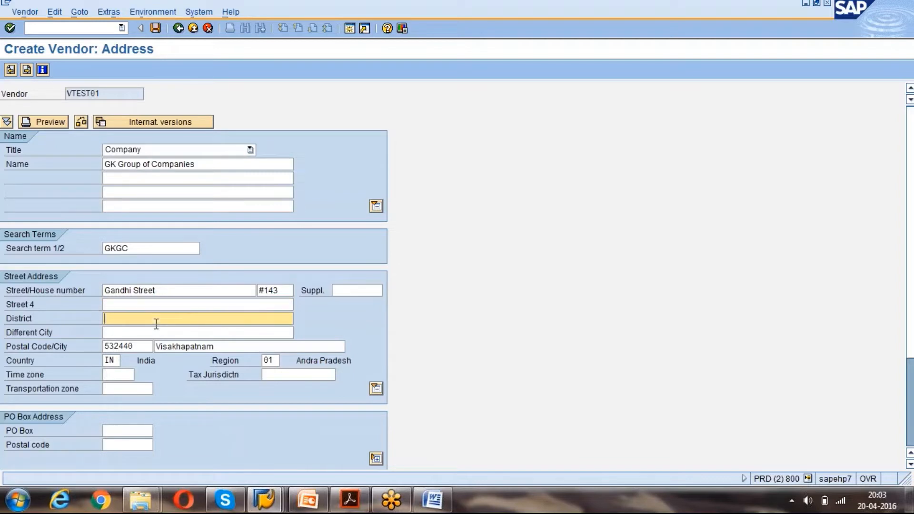
pyautogui.click(178, 303)
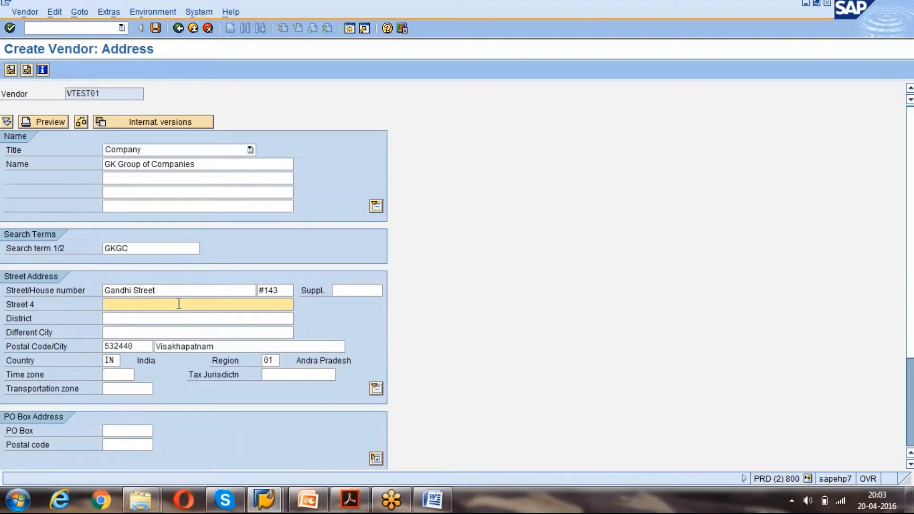
pyautogui.click(910, 438)
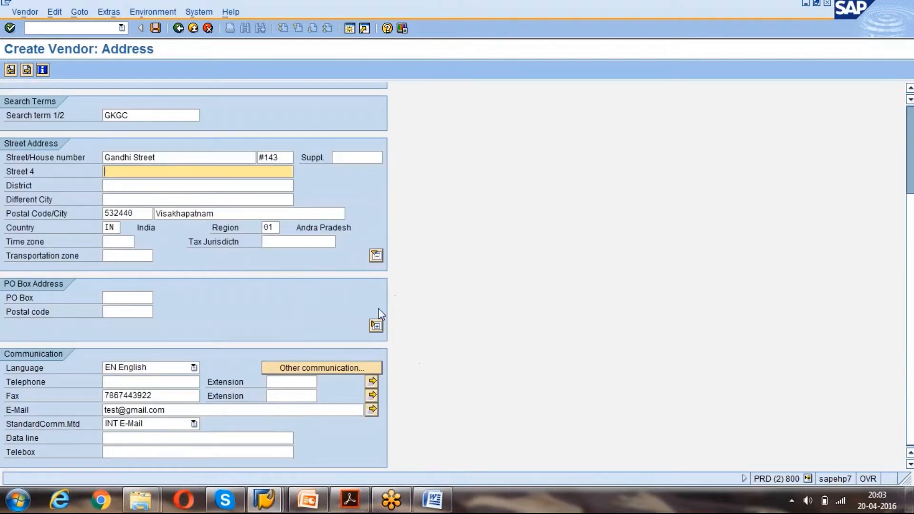
pyautogui.click(376, 325)
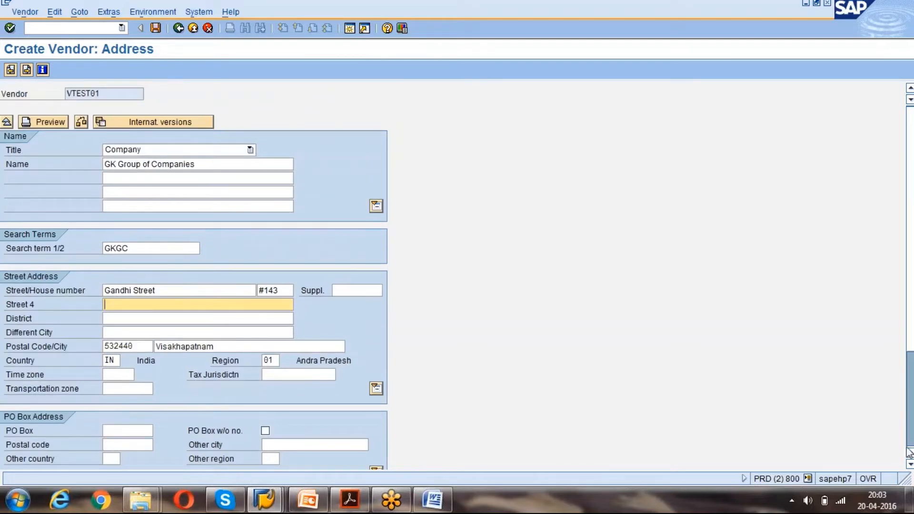
# Confirm the INT E-Mail address under Other communication and submit the address data.
pyautogui.click(909, 464)
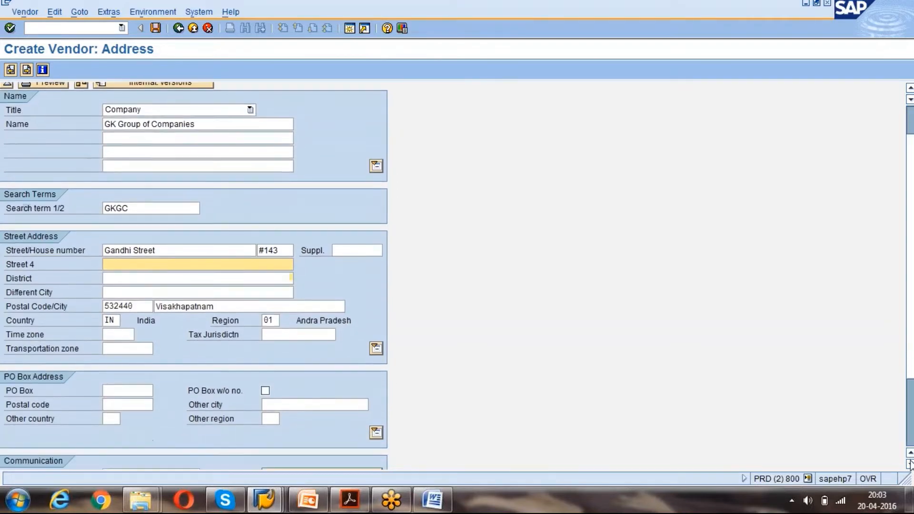
pyautogui.click(910, 465)
pyautogui.click(909, 464)
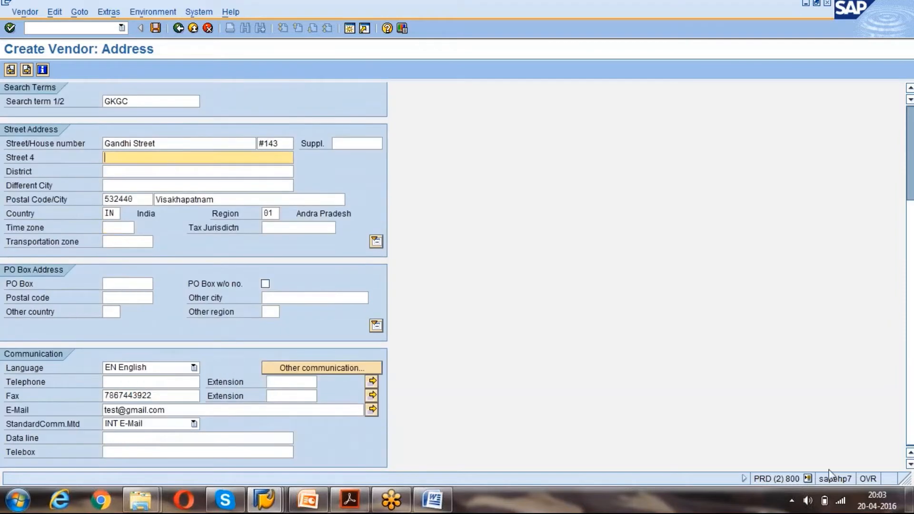
pyautogui.click(330, 369)
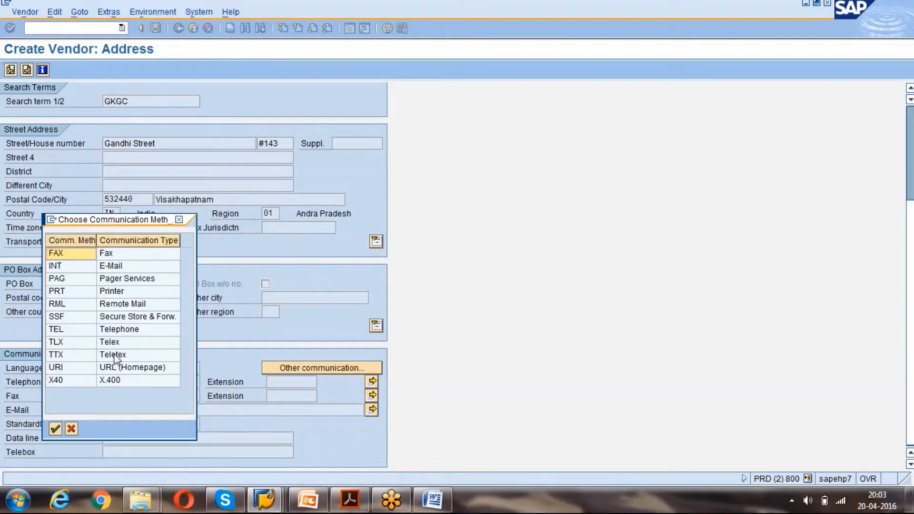
pyautogui.doubleClick(121, 266)
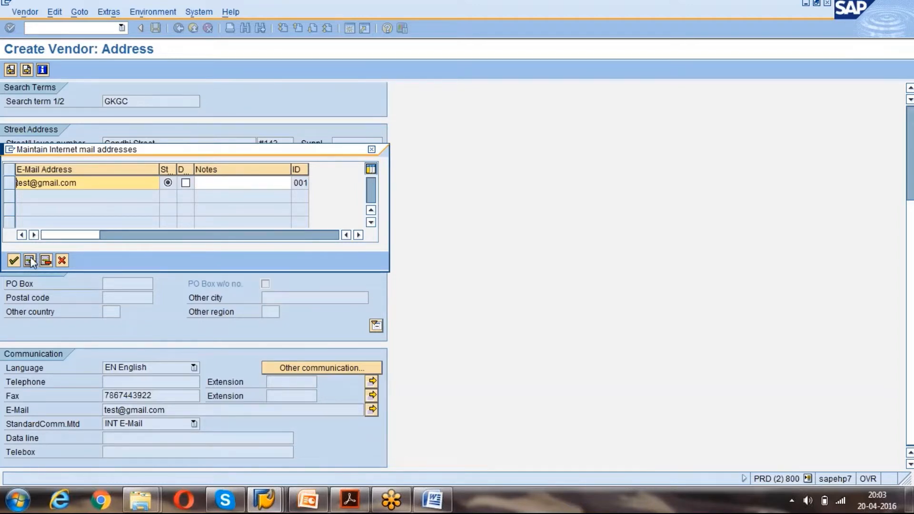
pyautogui.click(65, 262)
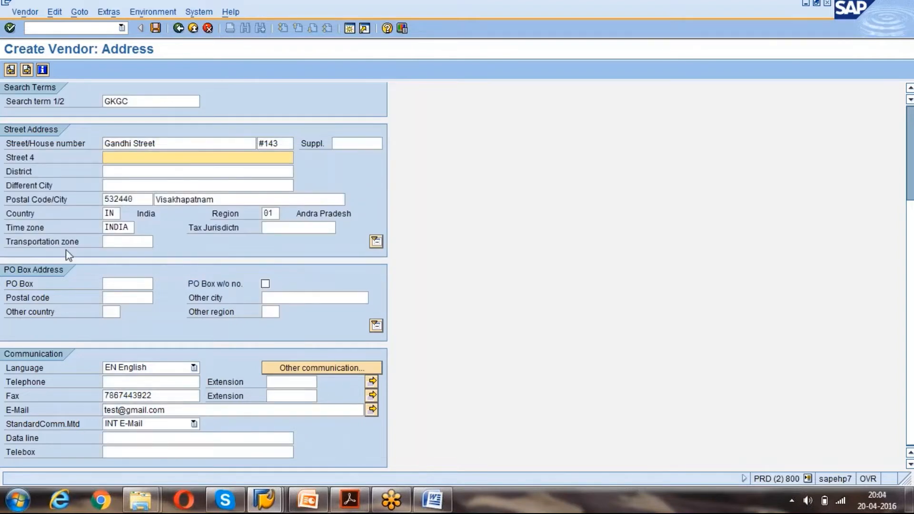
pyautogui.press('Return')
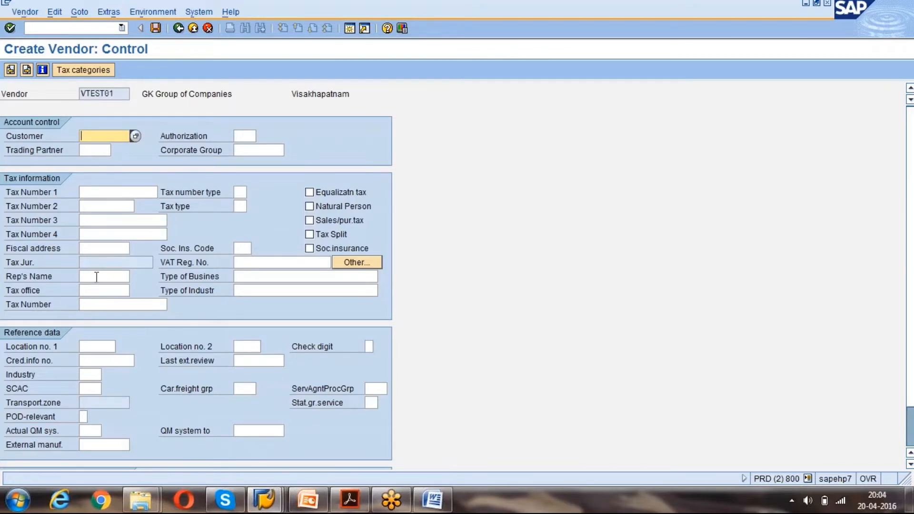
# Leave the Control screen fields blank and continue to Payment transactions.
pyautogui.click(117, 220)
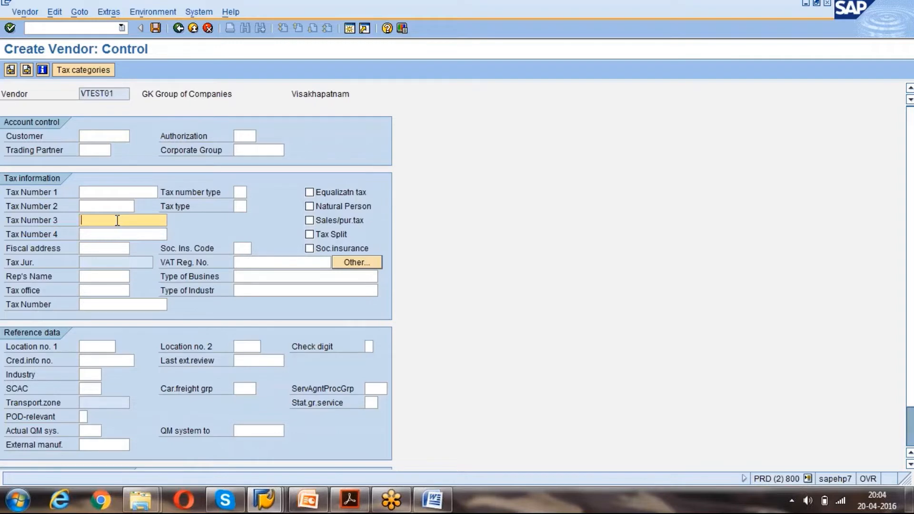
pyautogui.press('Return')
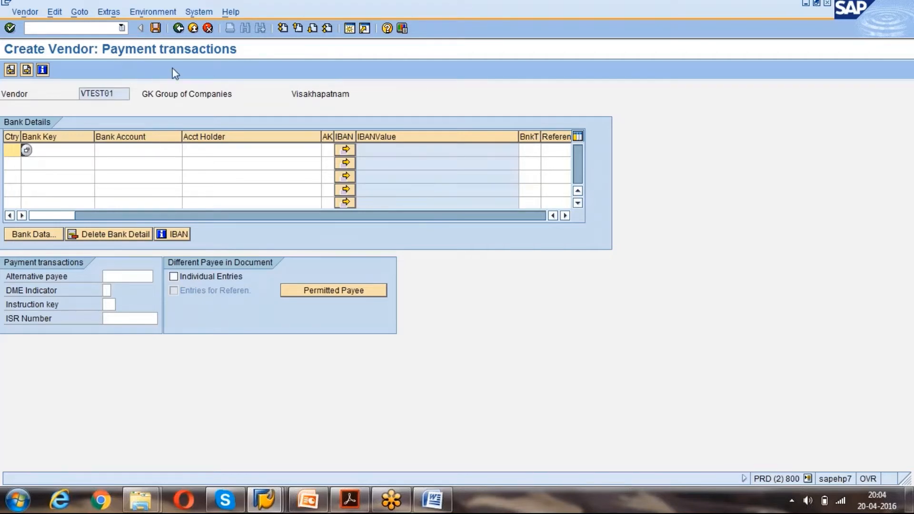
# Add a bank row with country IN, bank key 1323424, account number and account holder's name, and submit it.
pyautogui.click(54, 150)
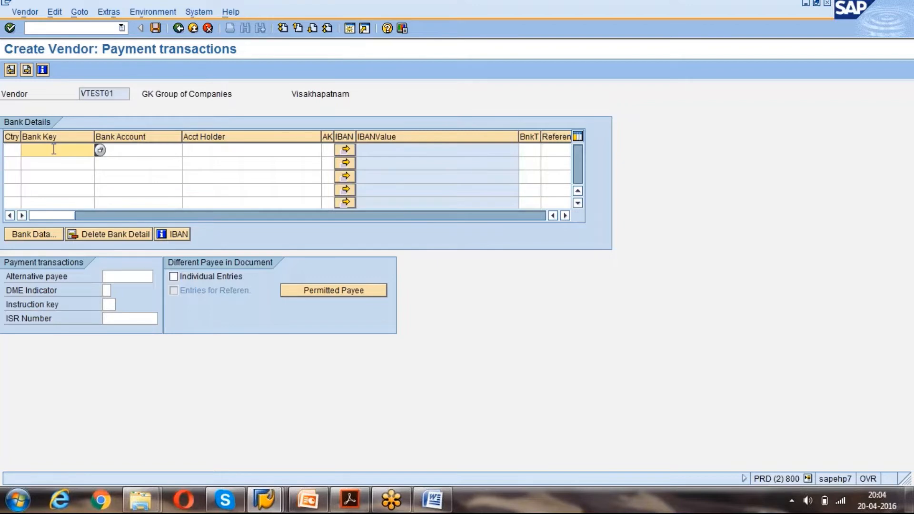
pyautogui.click(10, 150)
pyautogui.write('in')
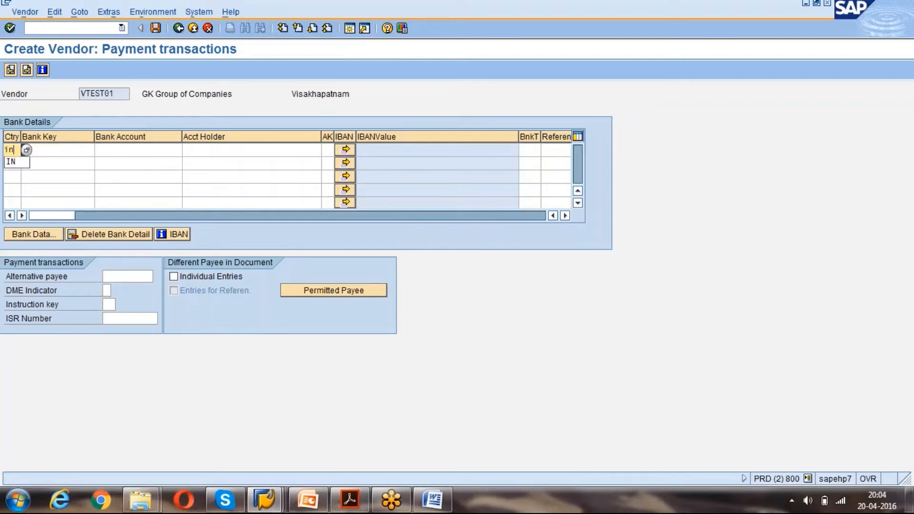
pyautogui.press('Tab')
pyautogui.write('132342')
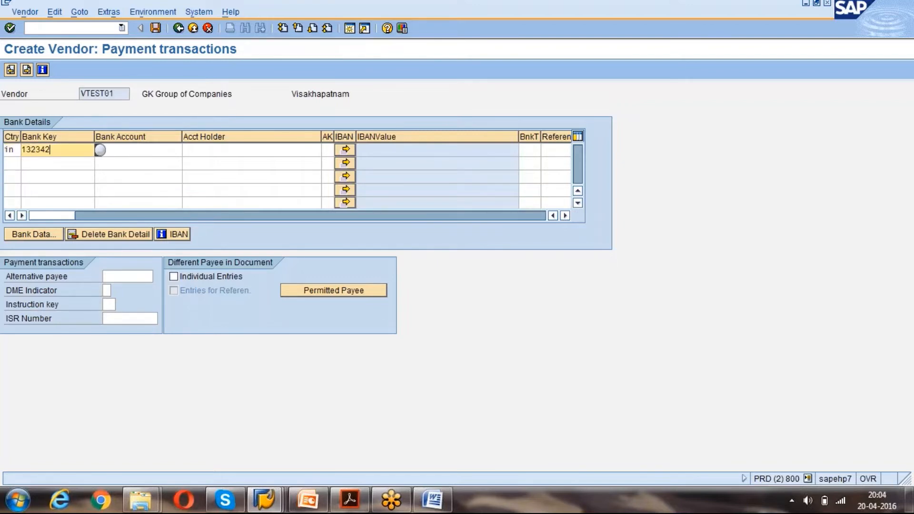
pyautogui.write('4')
pyautogui.press('Tab')
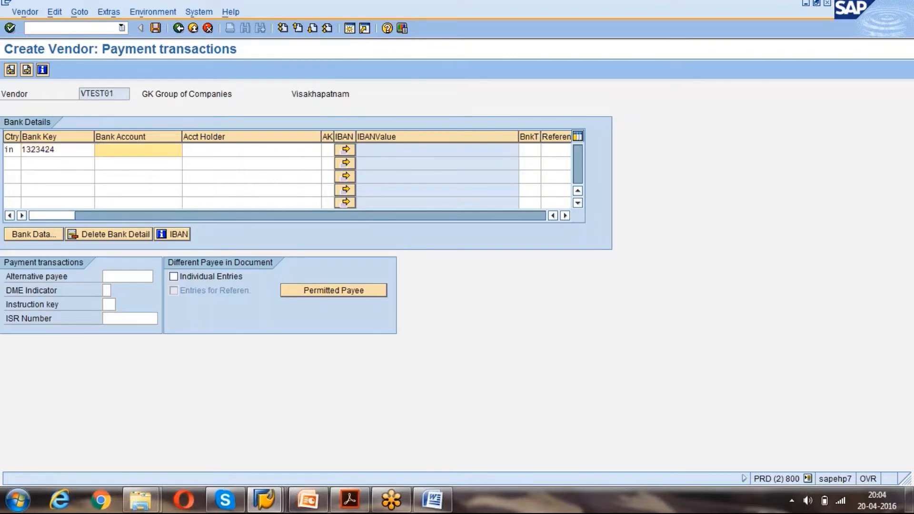
pyautogui.write('2')
pyautogui.press('Down')
pyautogui.press('Tab')
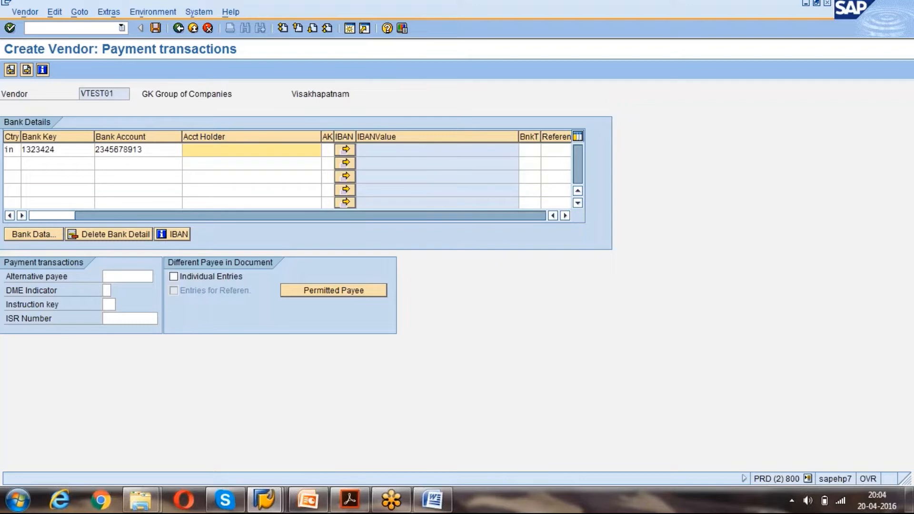
pyautogui.write('GANESH')
pyautogui.press('Tab')
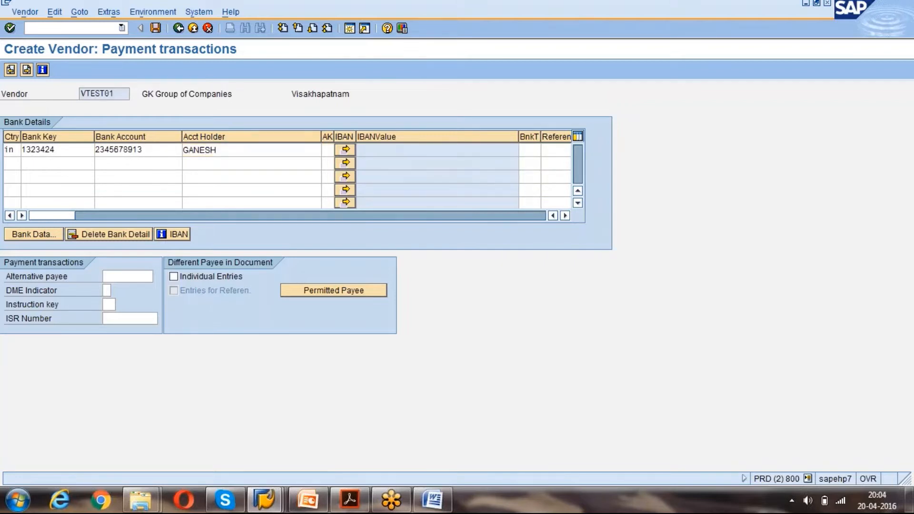
pyautogui.press('Return')
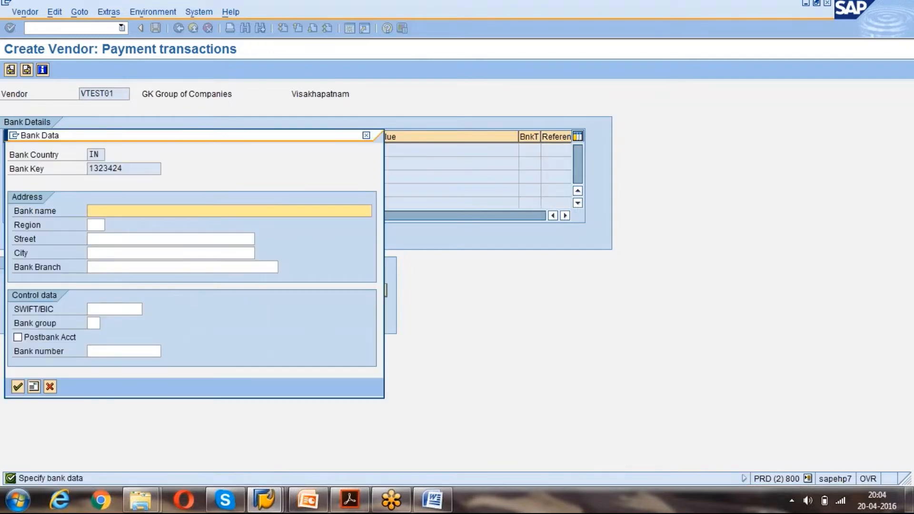
# Enter bank HDFC BANK, region 01, street MG ROAD, city Visakhapatnam, and accept the bank data.
pyautogui.write('HDFC BANK')
pyautogui.press('Tab')
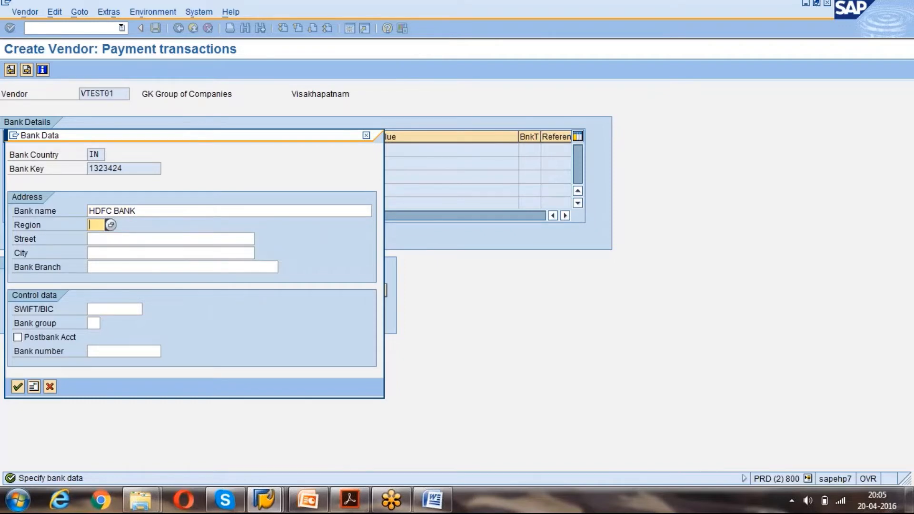
pyautogui.write('01')
pyautogui.press('Tab')
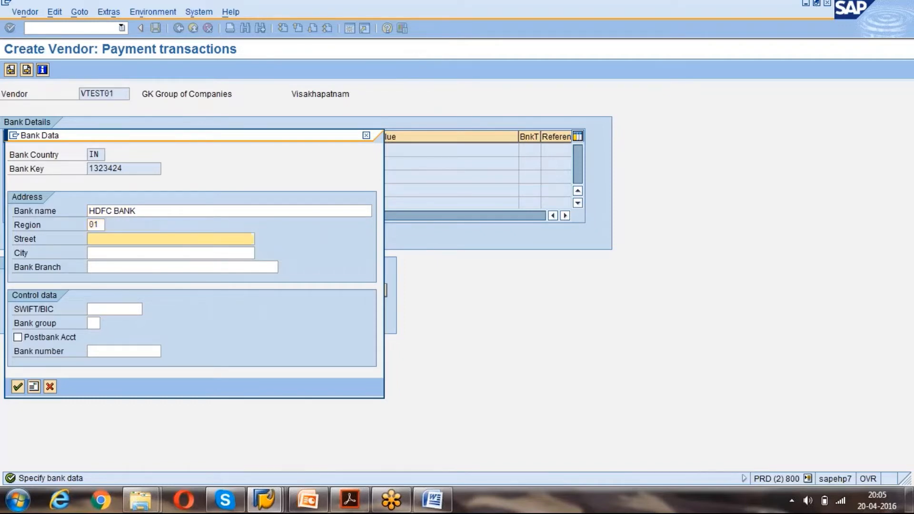
pyautogui.write('M')
pyautogui.press('Down')
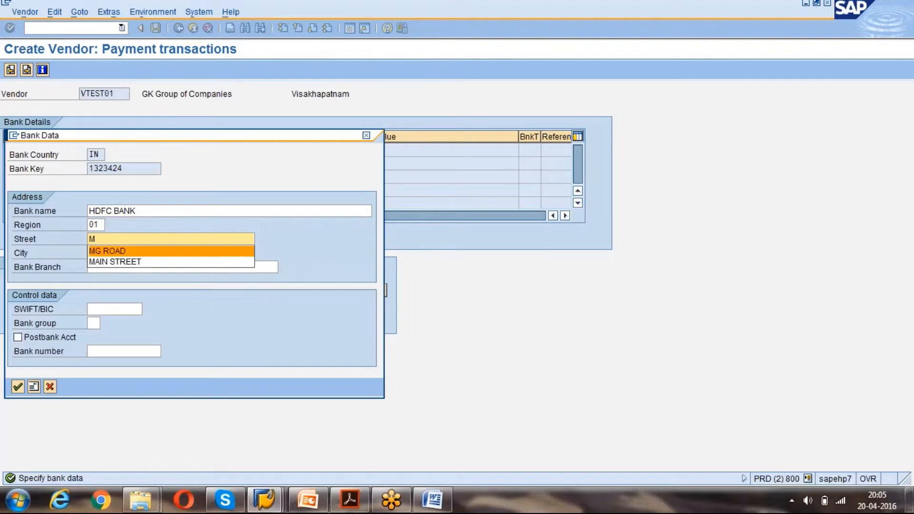
pyautogui.press('Tab')
pyautogui.write('V')
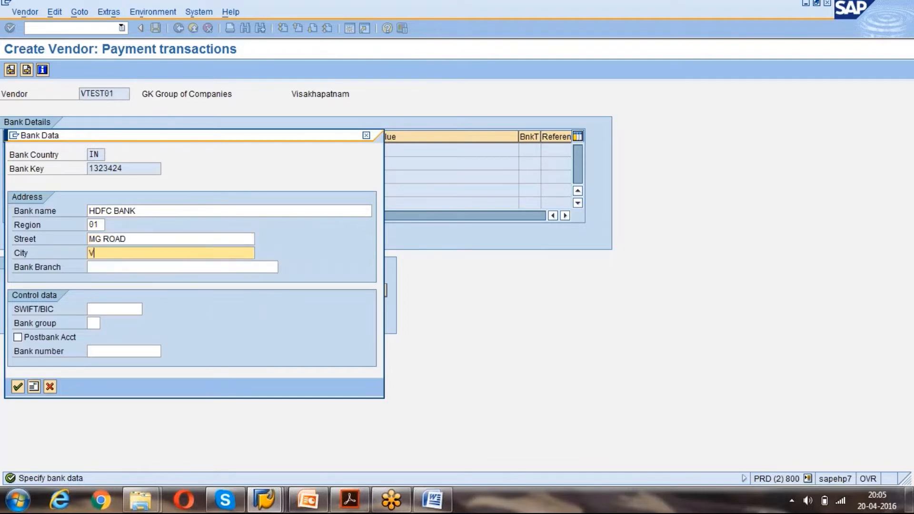
pyautogui.write('isakhapatnam')
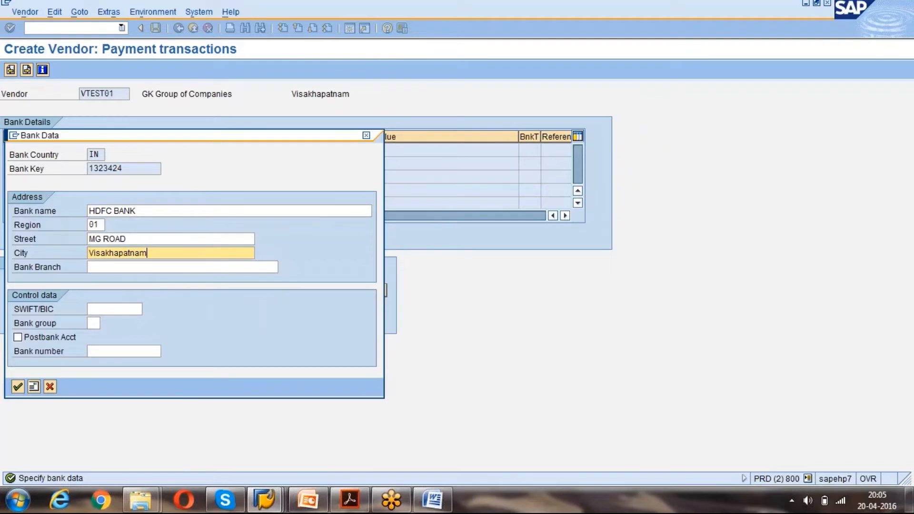
pyautogui.click(18, 387)
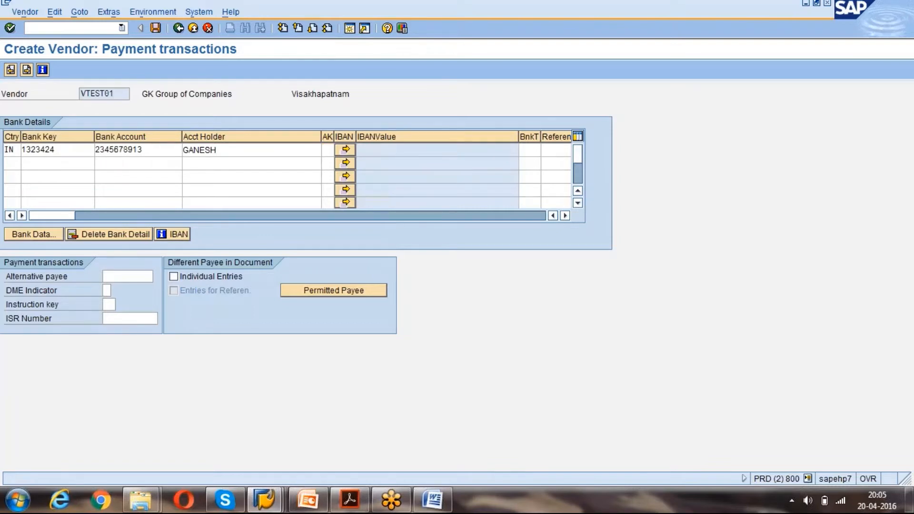
# Advance from Payment transactions to VTEST01's empty Contact persons screen.
pyautogui.press('Return')
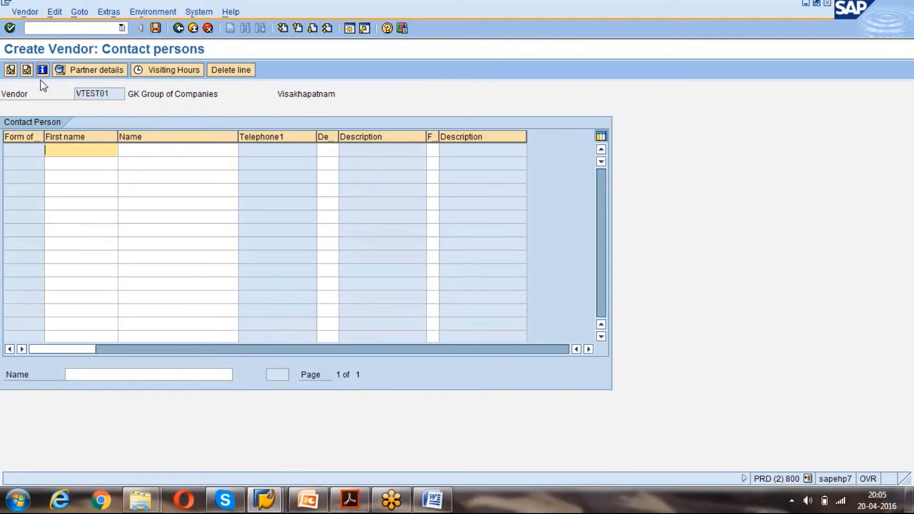
# Advance to the Accounting information screen for company code 1000.
pyautogui.press('Return')
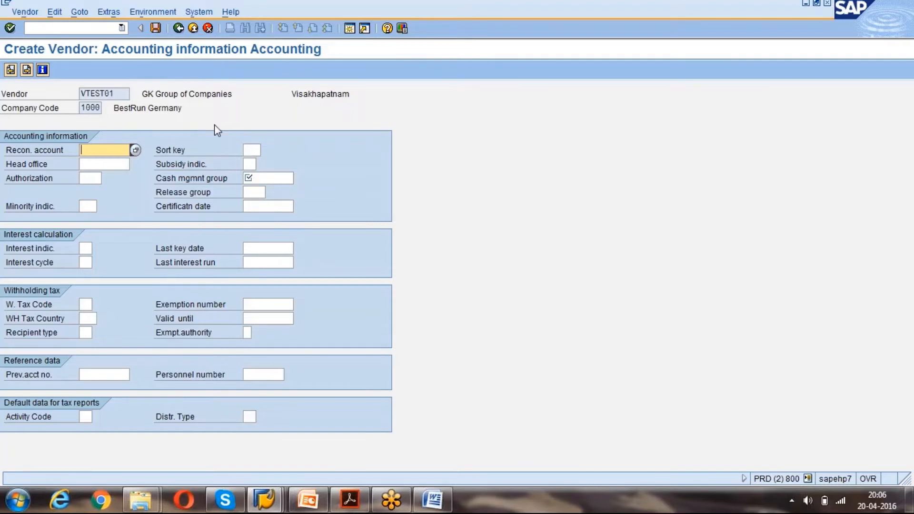
# Choose reconciliation account 160000 Trade Payables - domestic from the search help list.
pyautogui.press('Tab')
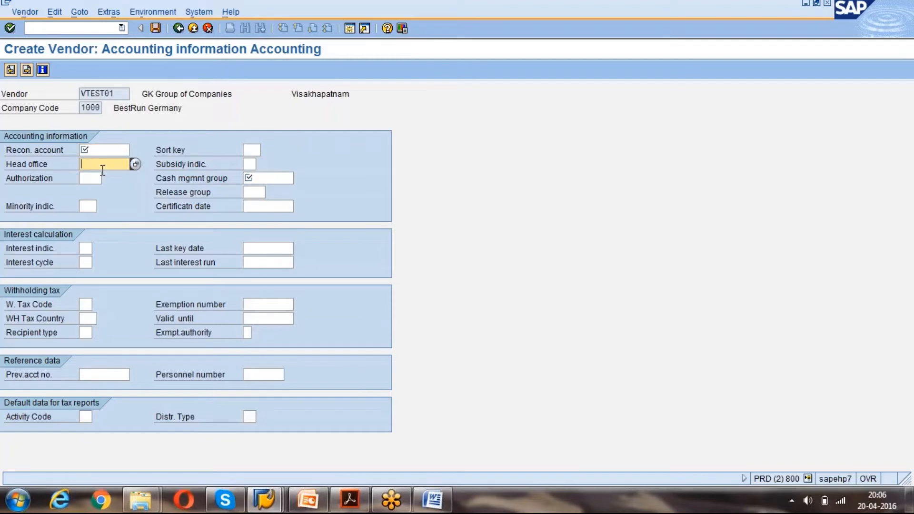
pyautogui.click(101, 151)
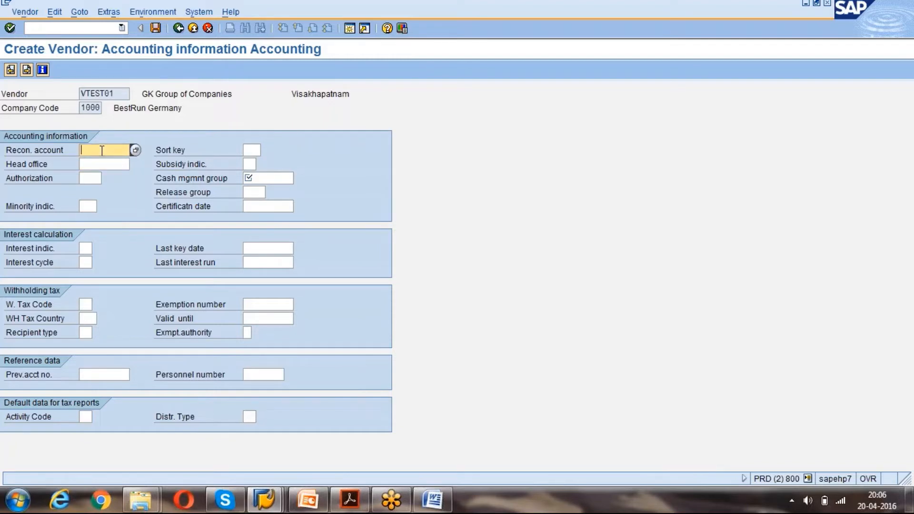
pyautogui.press('F4')
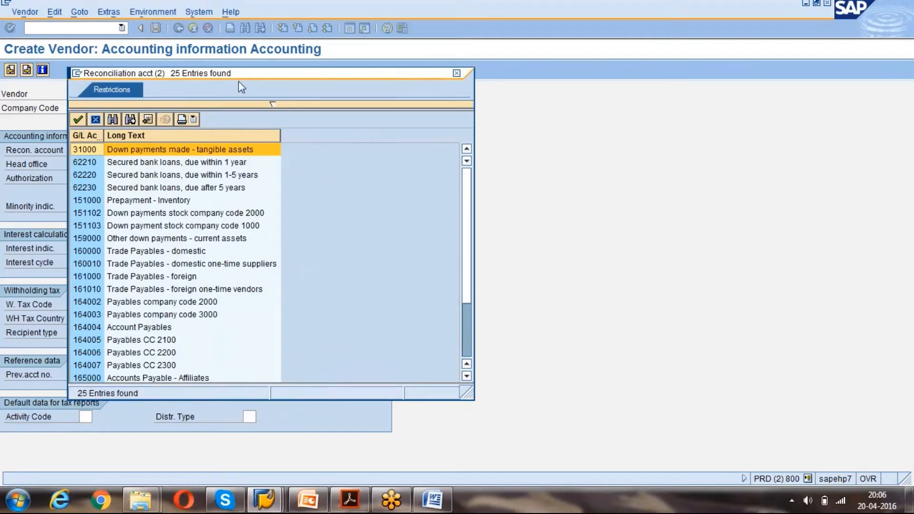
pyautogui.moveTo(248, 73); pyautogui.dragTo(385, 32)
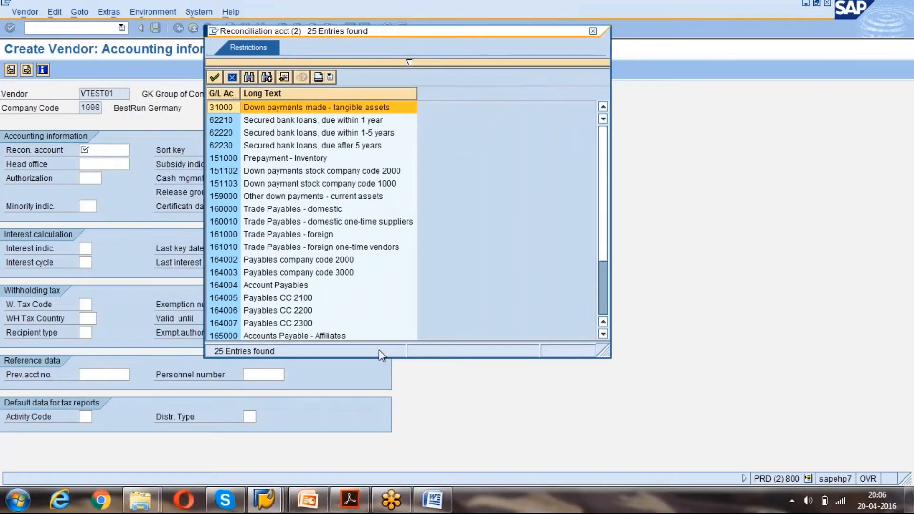
pyautogui.moveTo(385, 357); pyautogui.dragTo(394, 453)
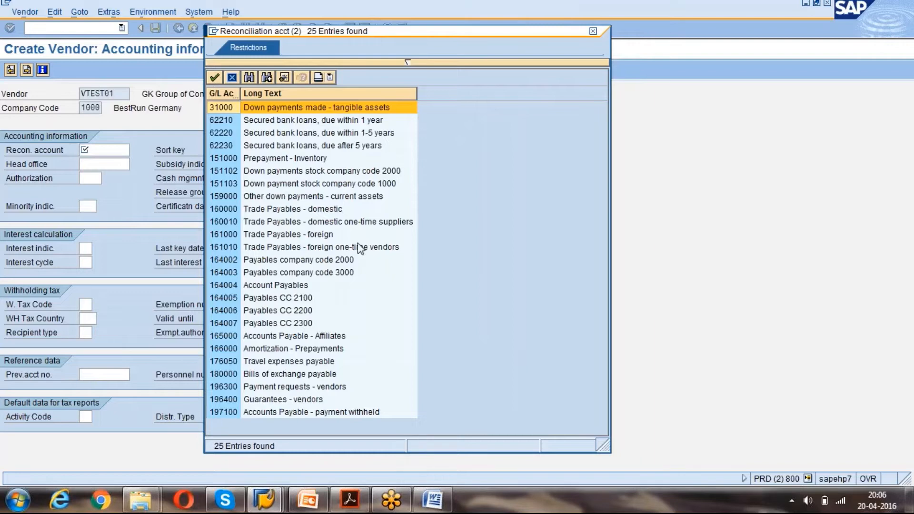
pyautogui.click(294, 238)
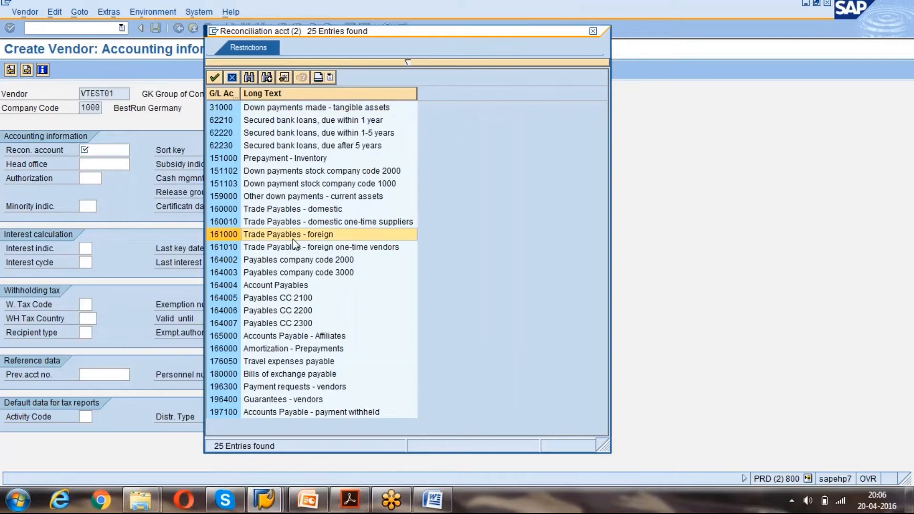
pyautogui.click(304, 212)
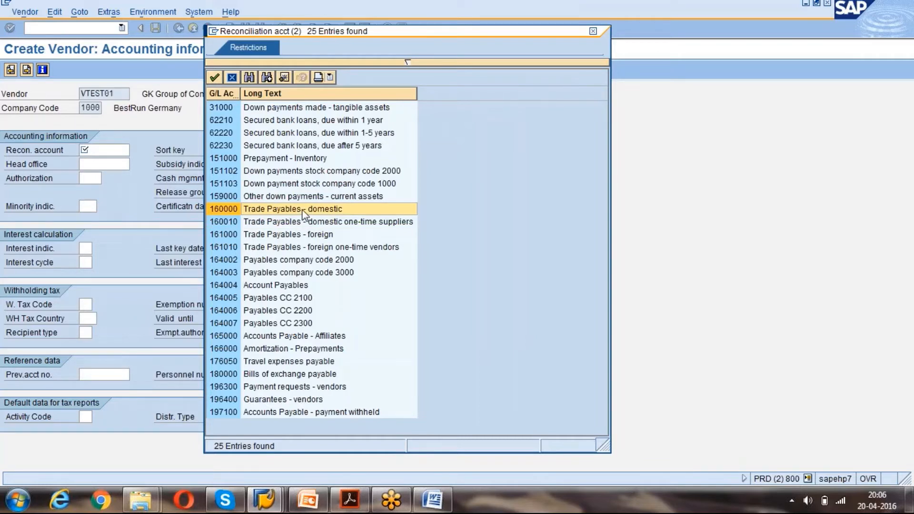
pyautogui.click(309, 123)
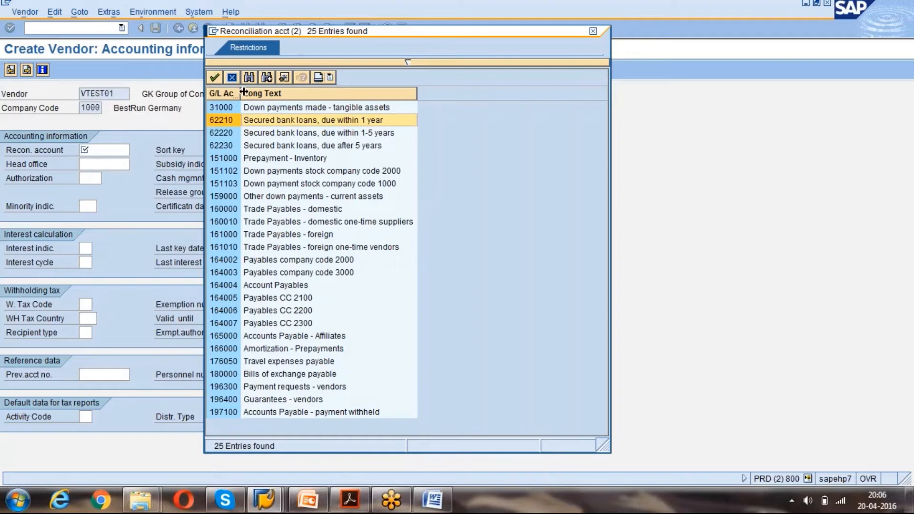
pyautogui.moveTo(240, 90); pyautogui.dragTo(272, 89)
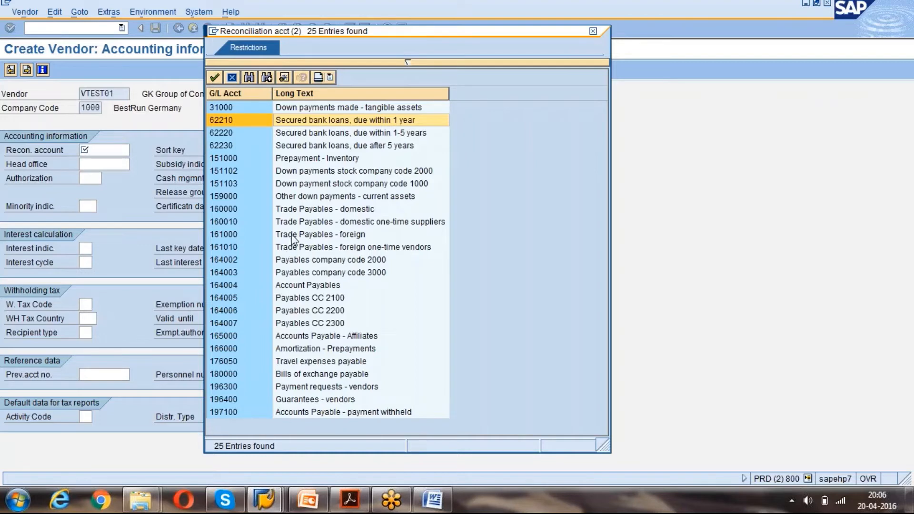
pyautogui.click(307, 210)
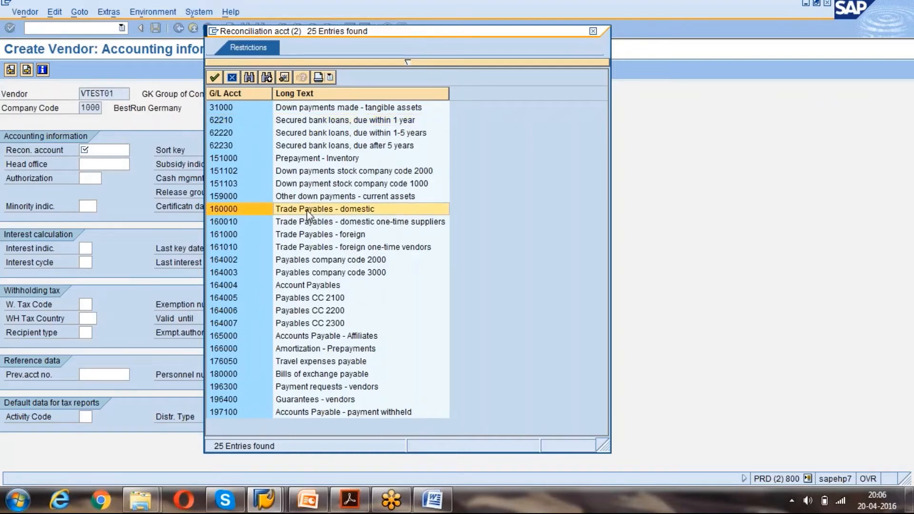
pyautogui.doubleClick(306, 210)
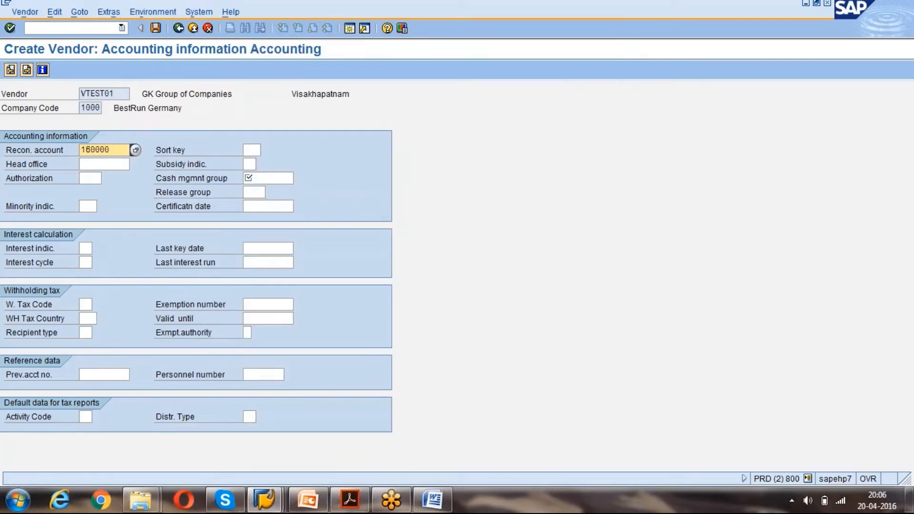
# Select cash management group A1, Domestic payments (A/P), from the planning group list.
pyautogui.click(263, 178)
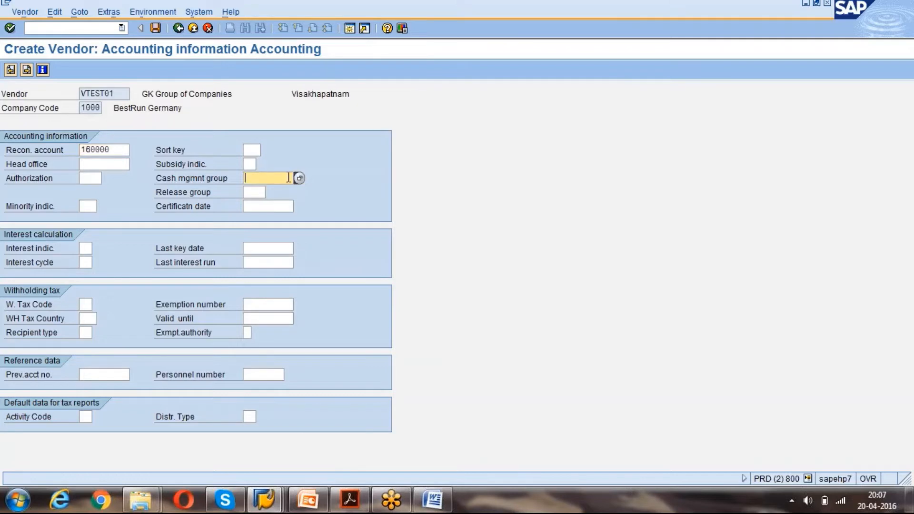
pyautogui.click(299, 179)
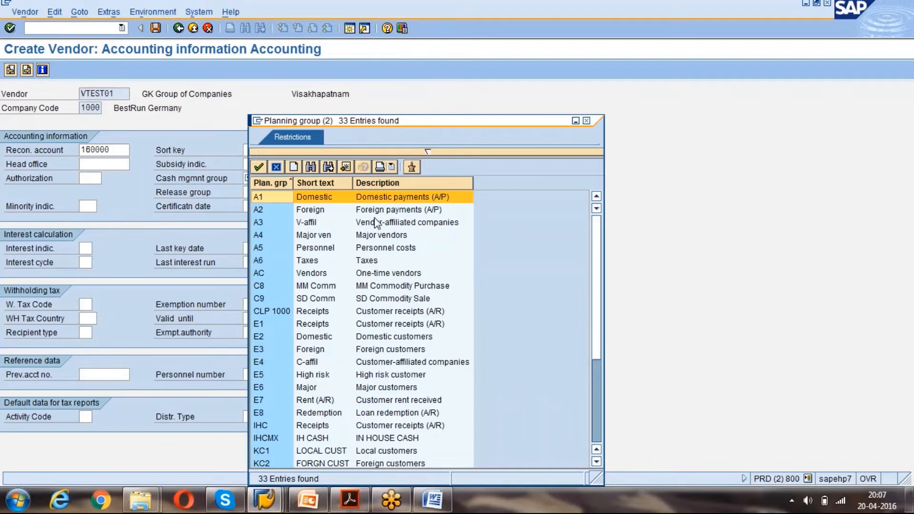
pyautogui.click(375, 404)
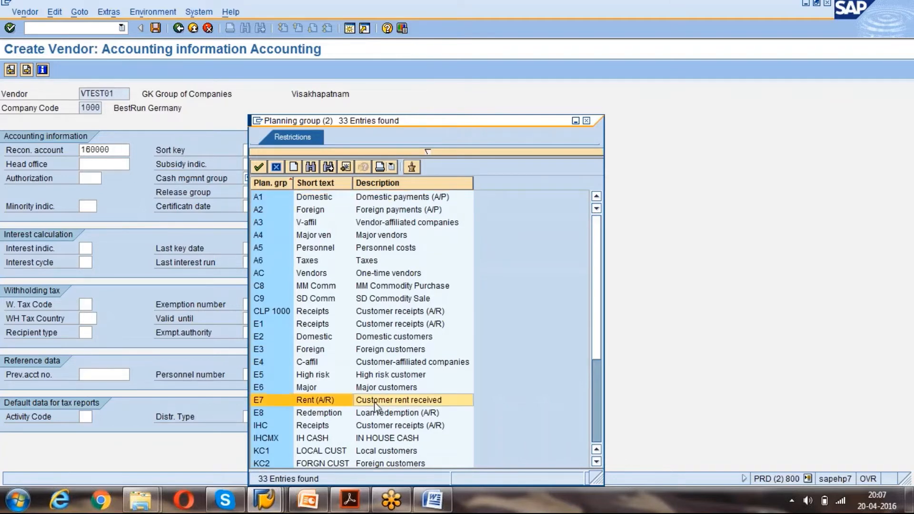
pyautogui.doubleClick(379, 200)
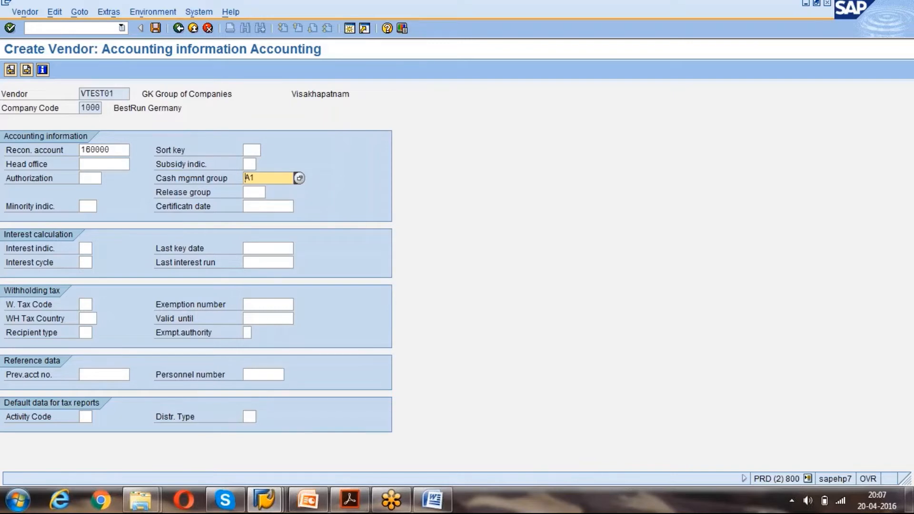
# Choose sort key 000 Assignment number from the sort key list.
pyautogui.click(253, 151)
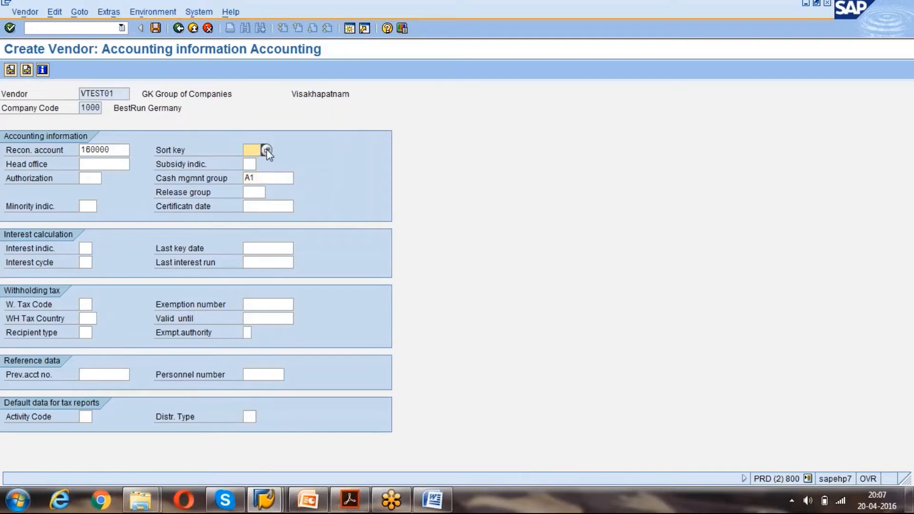
pyautogui.click(266, 151)
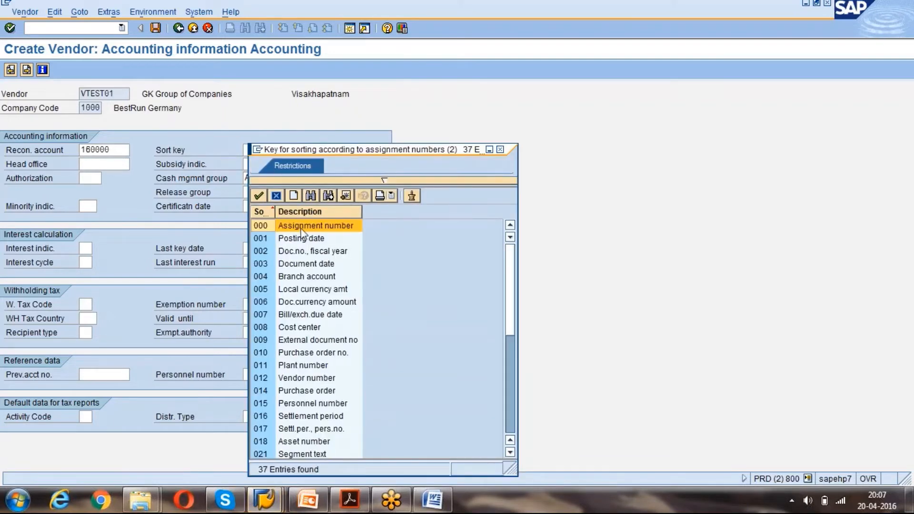
pyautogui.click(300, 241)
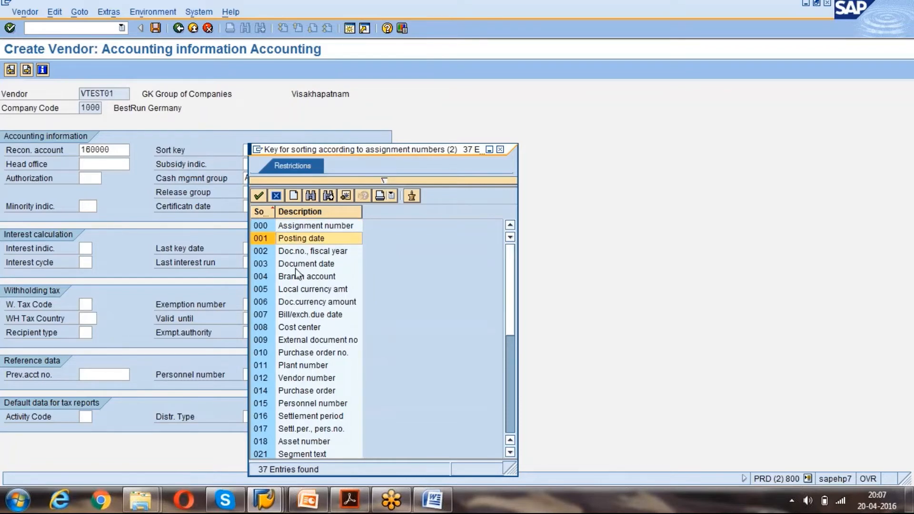
pyautogui.doubleClick(320, 227)
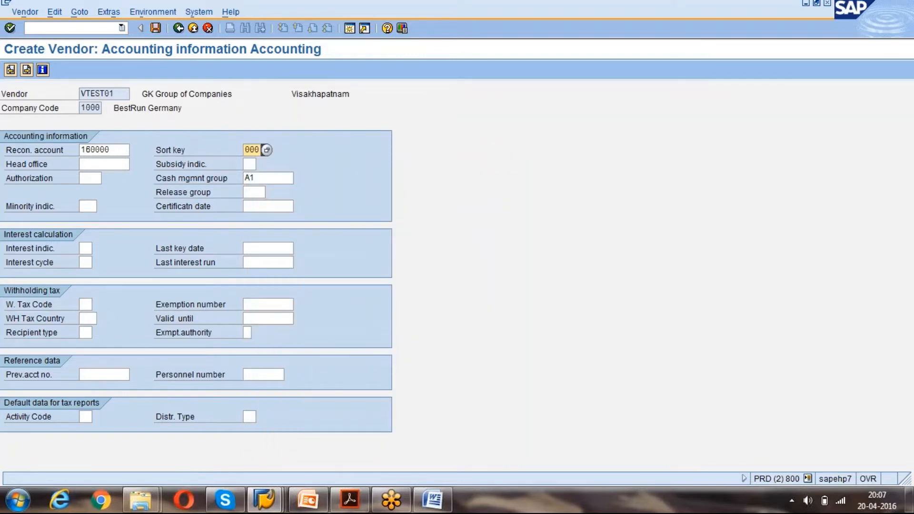
pyautogui.click(280, 182)
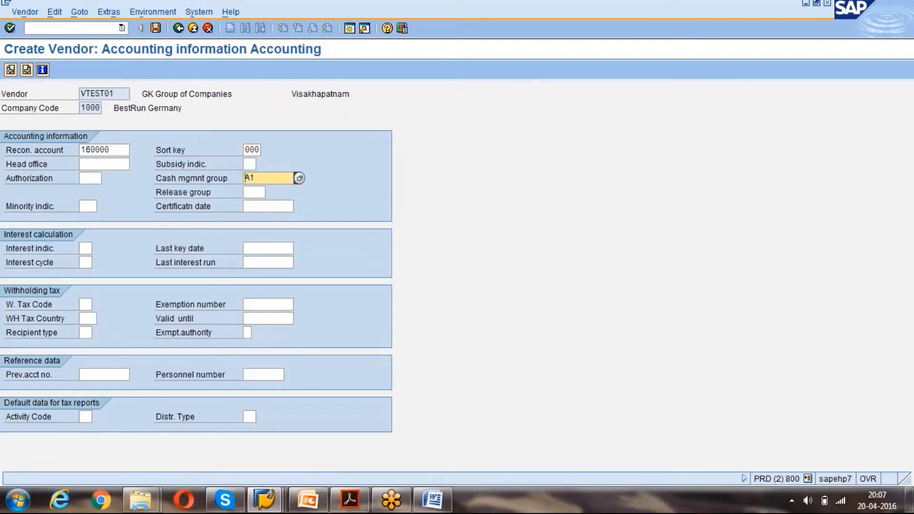
pyautogui.moveTo(122, 150); pyautogui.dragTo(81, 151)
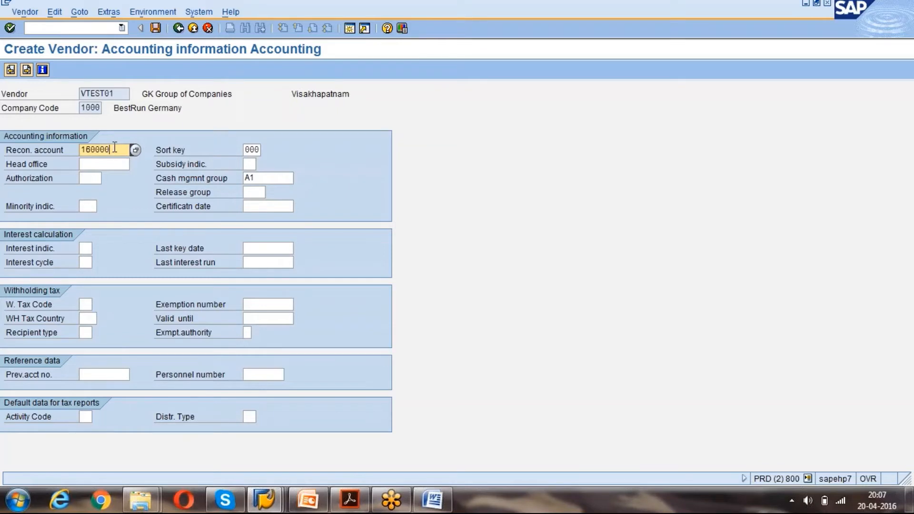
# On the Payment transactions Accounting screen, try payment terms 0002, then settle on 0001.
pyautogui.press('Return')
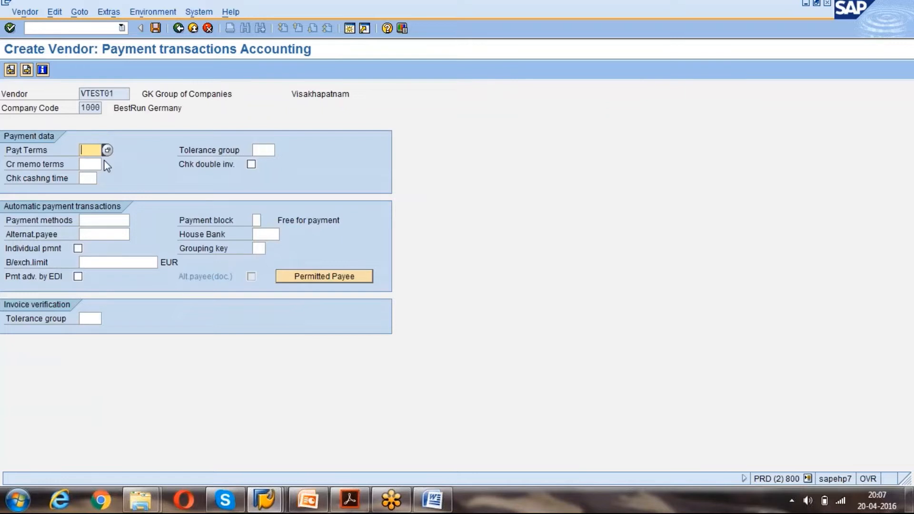
pyautogui.click(93, 164)
pyautogui.click(90, 148)
pyautogui.click(107, 150)
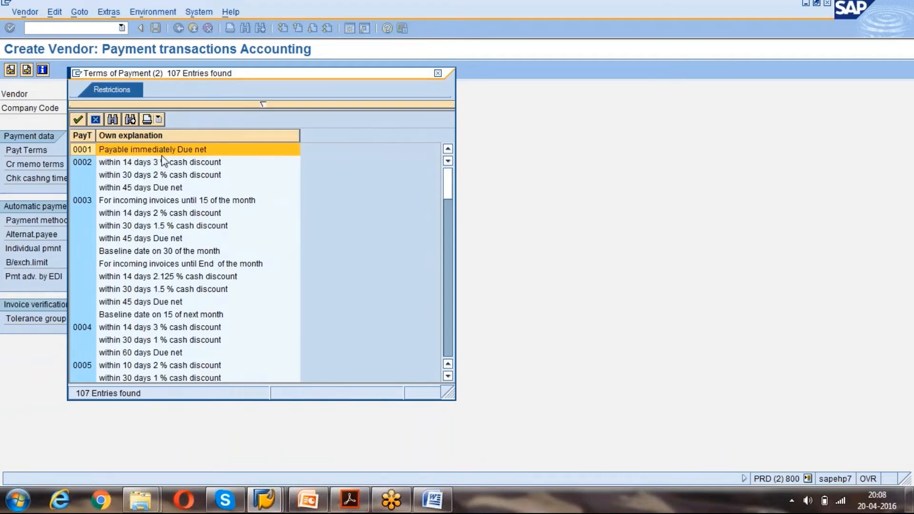
pyautogui.click(124, 165)
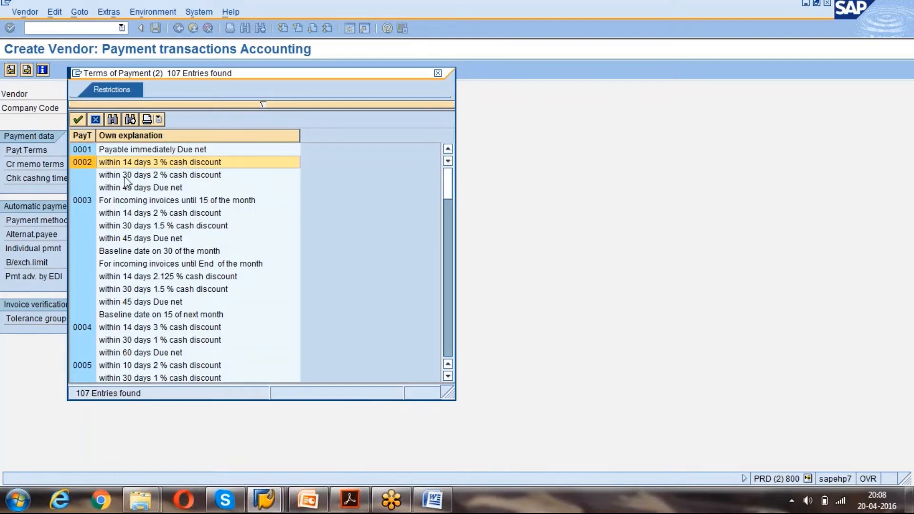
pyautogui.click(183, 173)
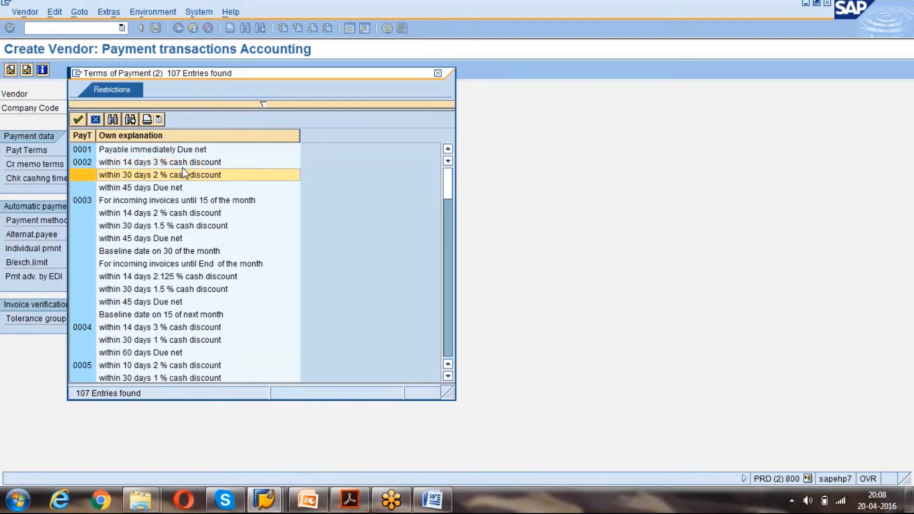
pyautogui.click(136, 188)
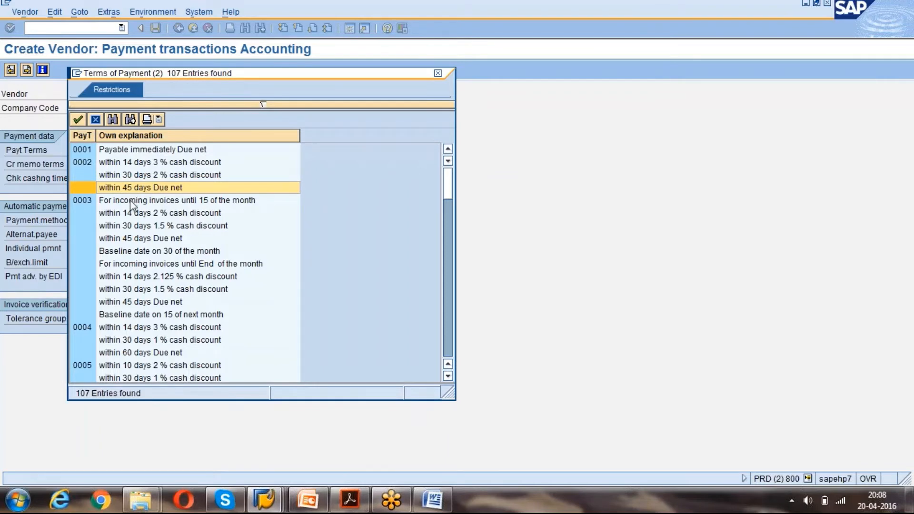
pyautogui.click(133, 202)
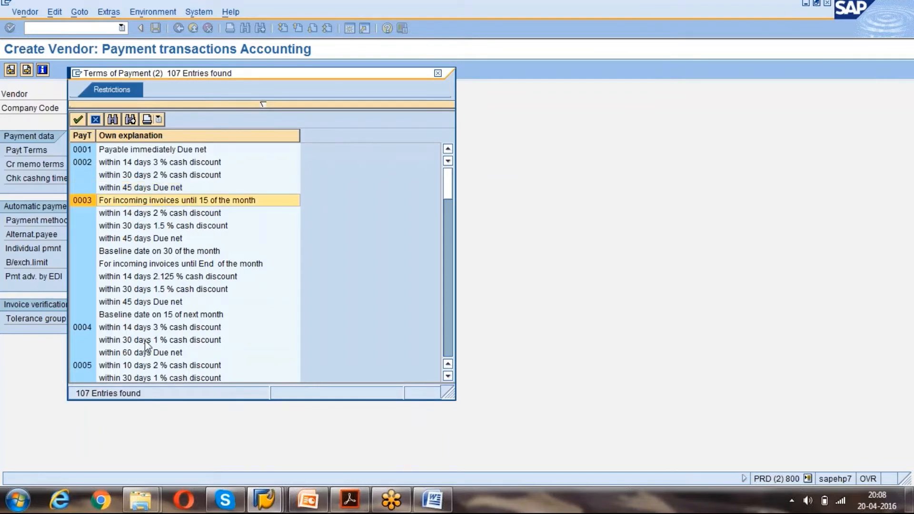
pyautogui.doubleClick(137, 165)
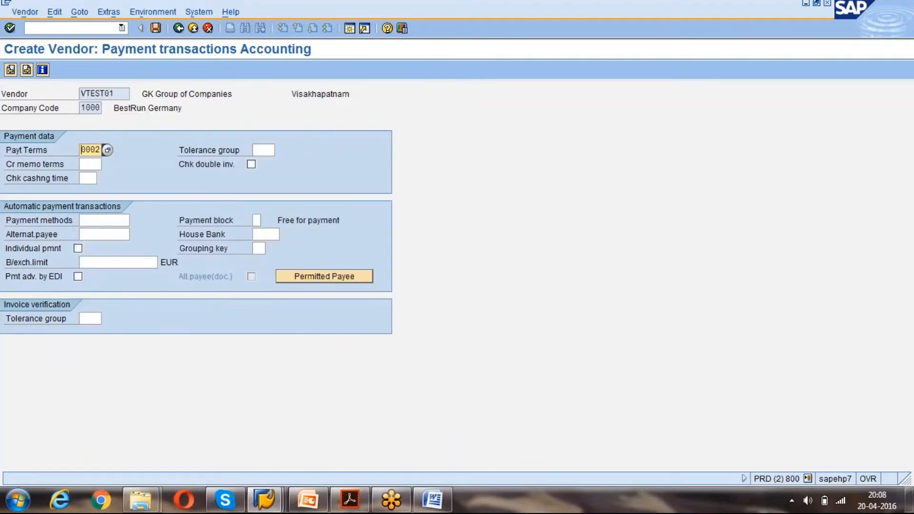
pyautogui.press('Return')
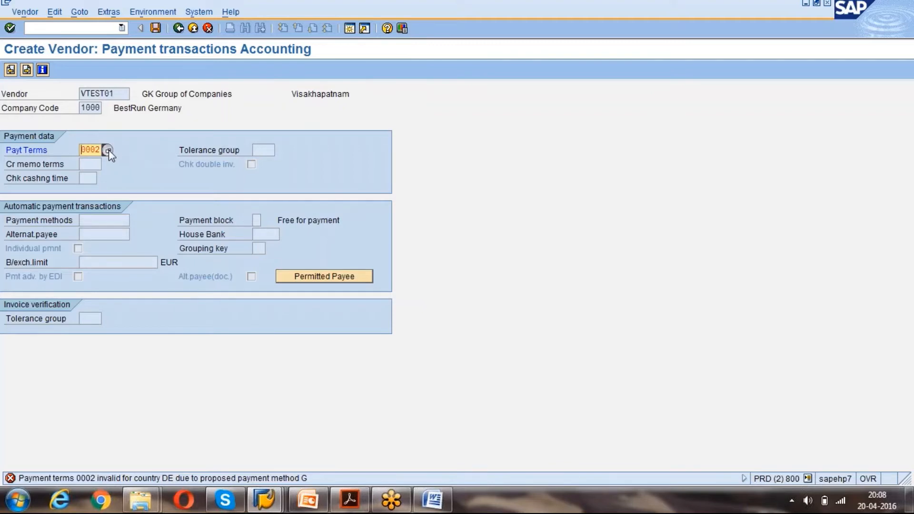
pyautogui.click(109, 151)
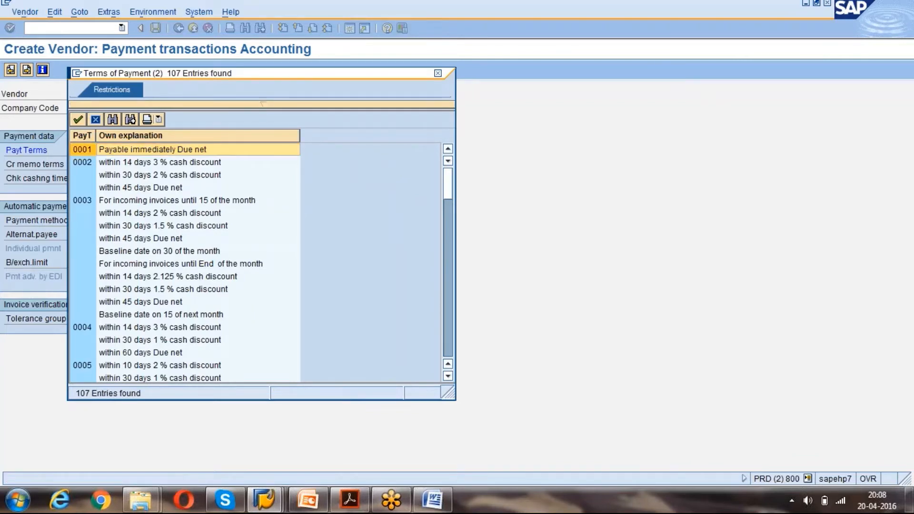
pyautogui.press('Return')
pyautogui.press('Return')
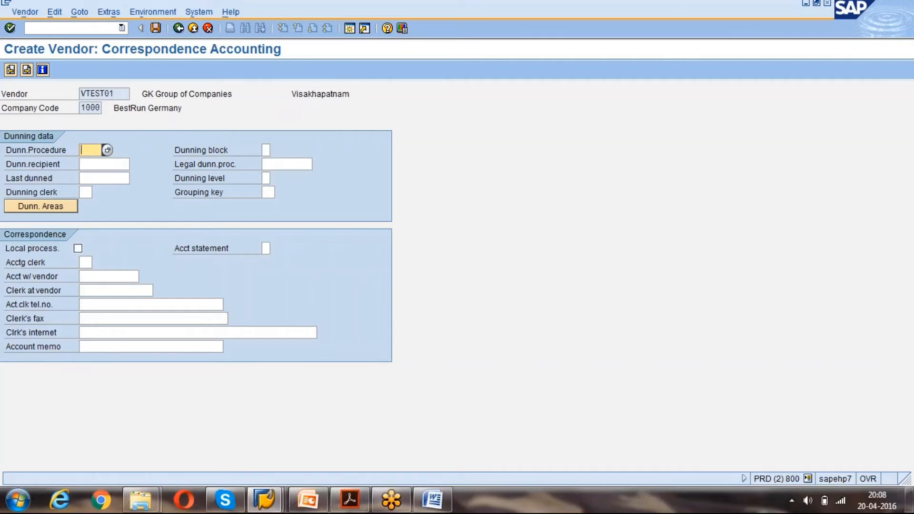
# Set order currency INR and terms of payment 0001 on the Purchasing data screen.
pyautogui.press('Return')
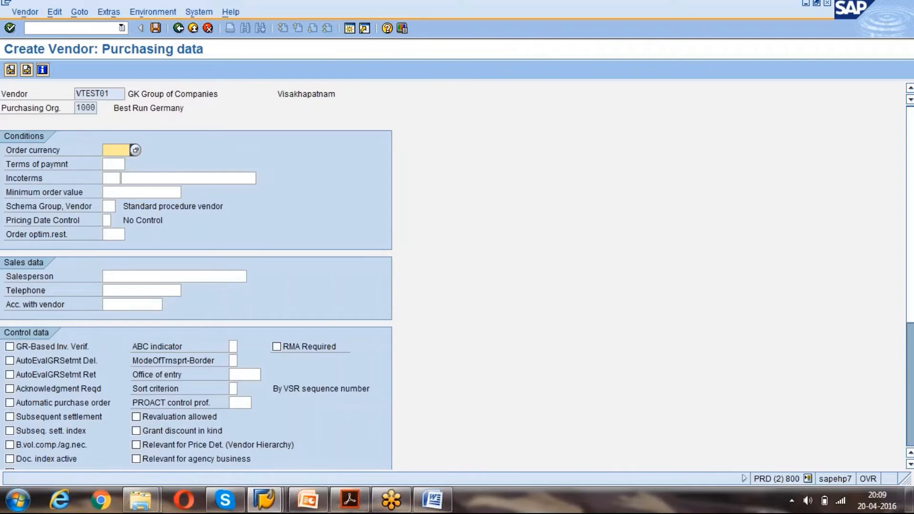
pyautogui.write('INR')
pyautogui.press('Tab')
pyautogui.click(130, 164)
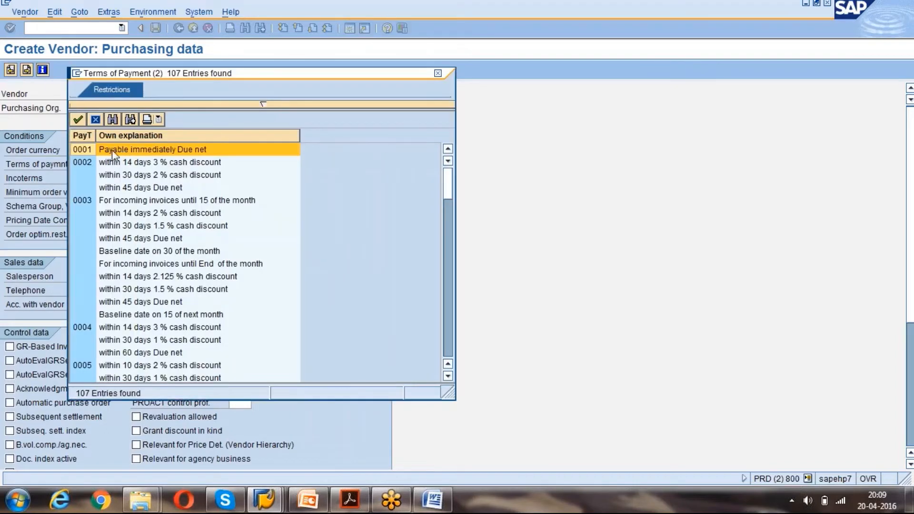
pyautogui.doubleClick(112, 150)
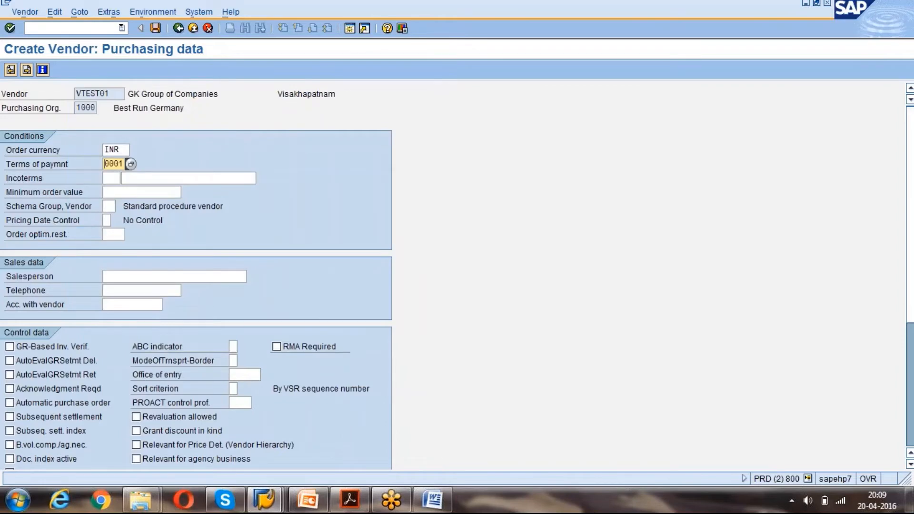
# Browse the Incoterms list (CIF, FCA) and close it without choosing one.
pyautogui.click(111, 178)
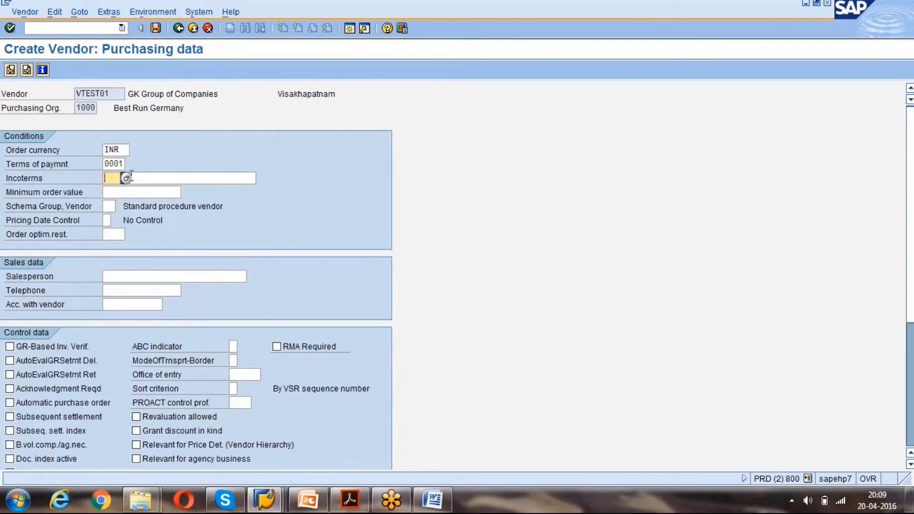
pyautogui.click(126, 178)
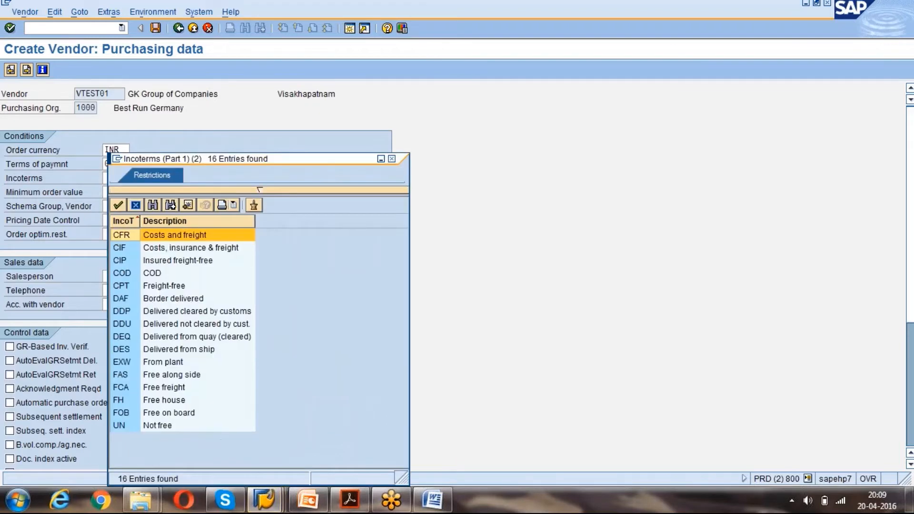
pyautogui.click(189, 250)
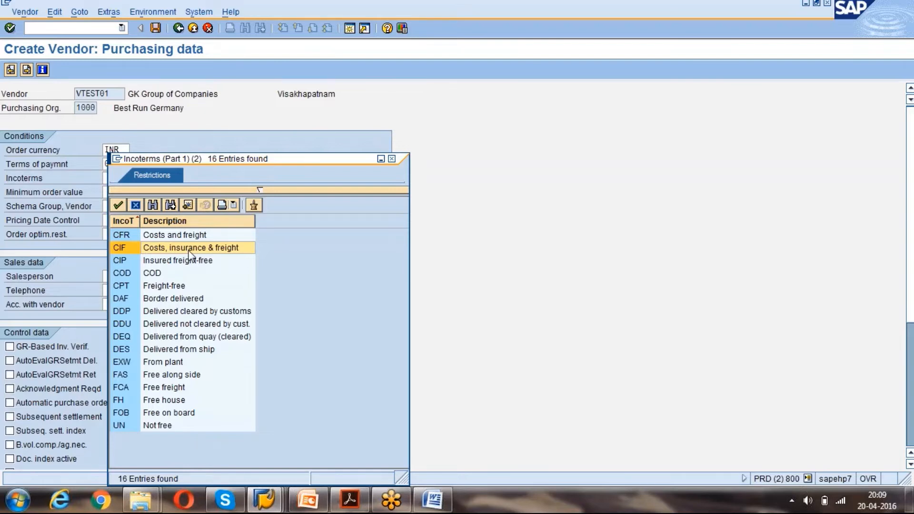
pyautogui.click(172, 391)
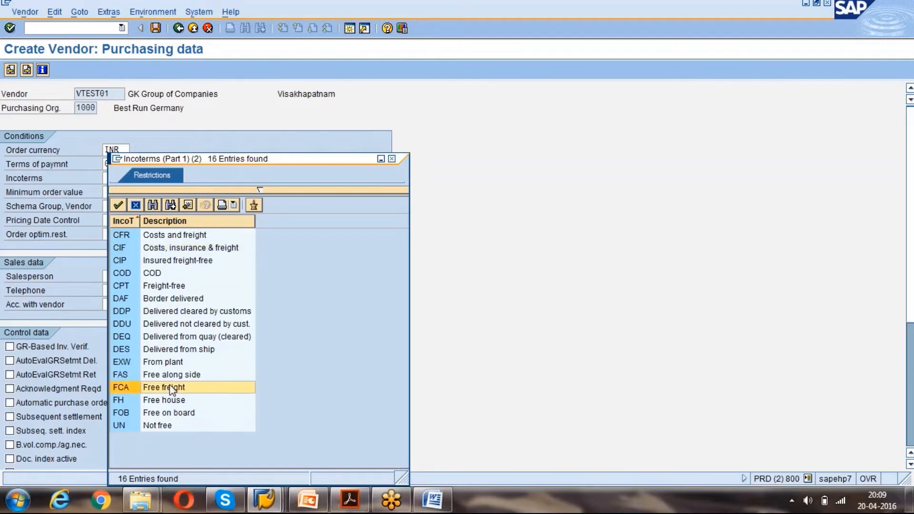
pyautogui.click(392, 160)
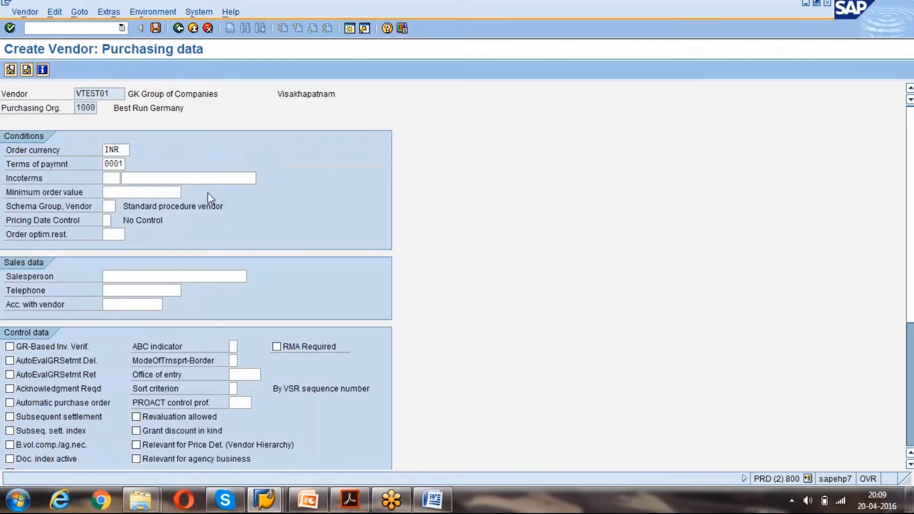
# Display the Performance Assistant help for the Incoterms field.
pyautogui.click(109, 177)
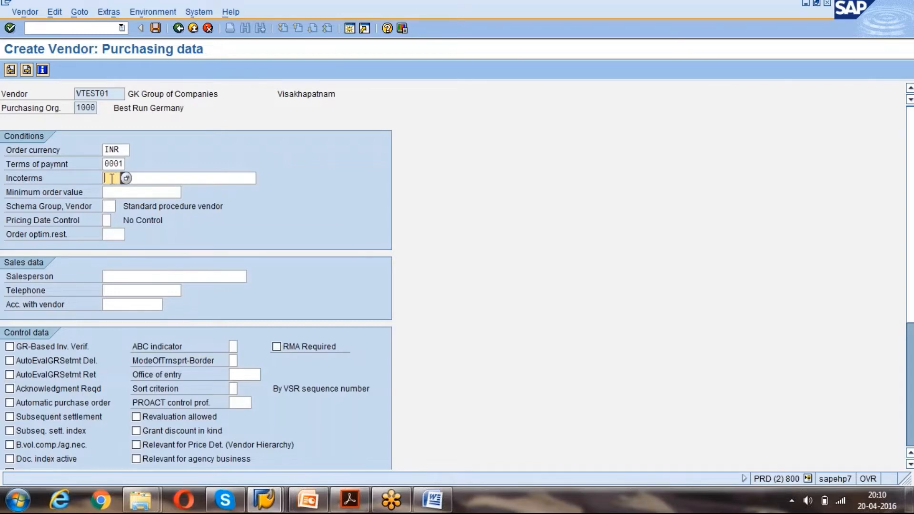
pyautogui.click(127, 178)
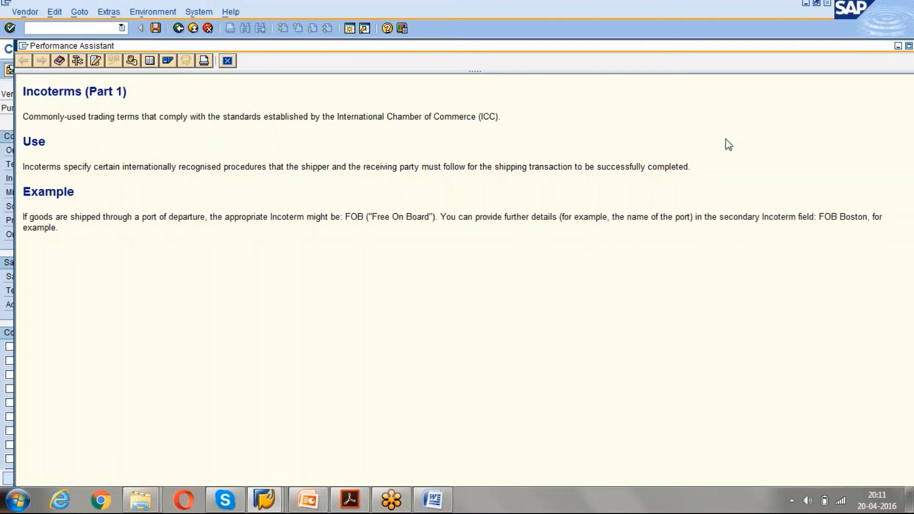
# Close the Incoterms Performance Assistant help and put the cursor back in the empty Incoterms field.
pyautogui.click(836, 35)
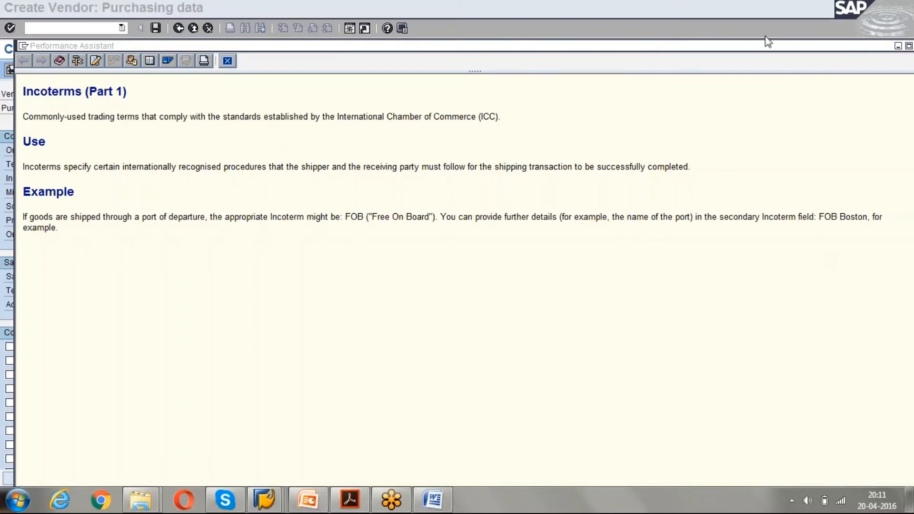
pyautogui.click(232, 92)
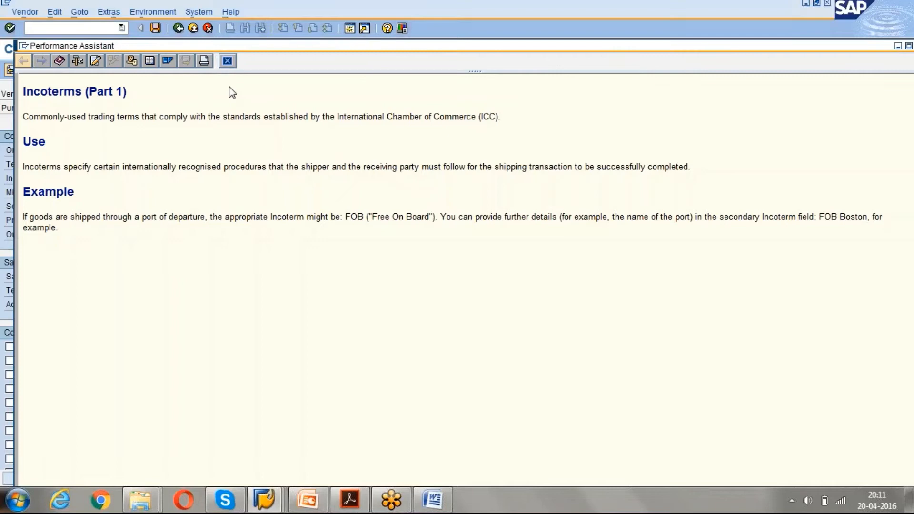
pyautogui.click(227, 62)
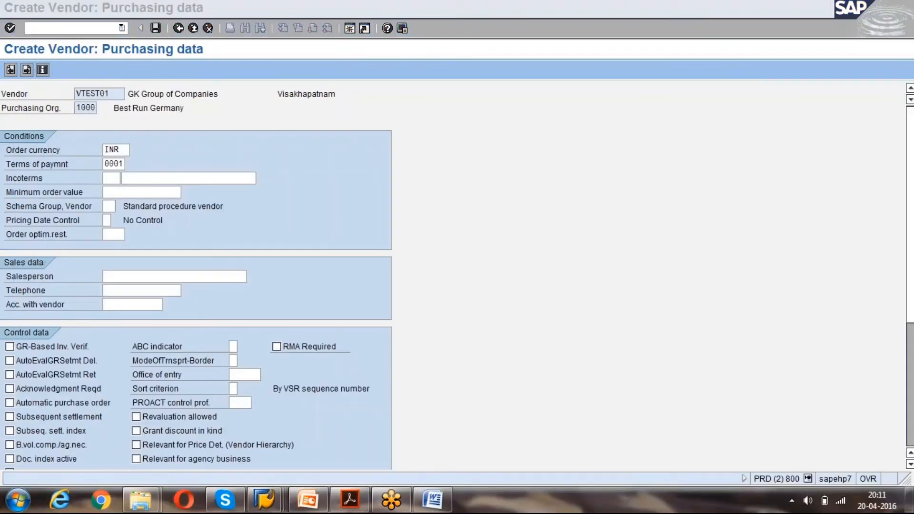
pyautogui.click(118, 177)
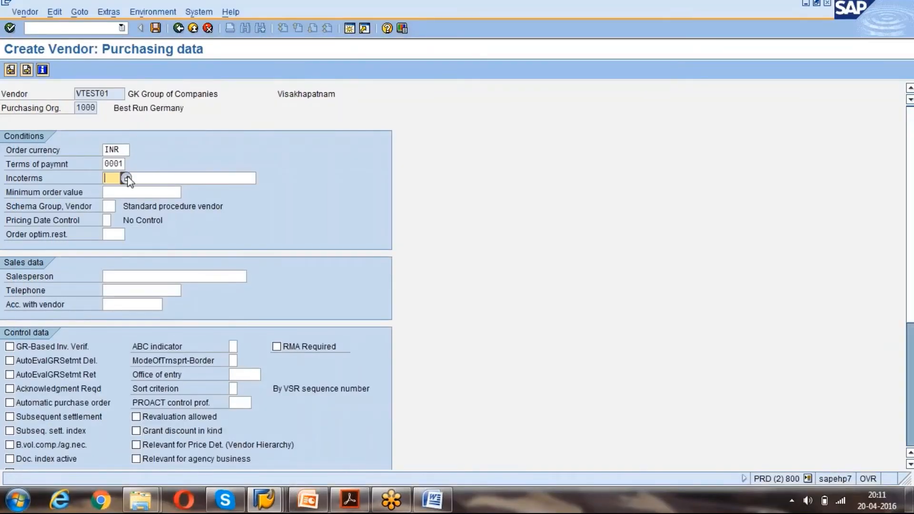
# Enter Incoterms FOB with location Vizag Port and a minimum order value of 5000.
pyautogui.press('F4')
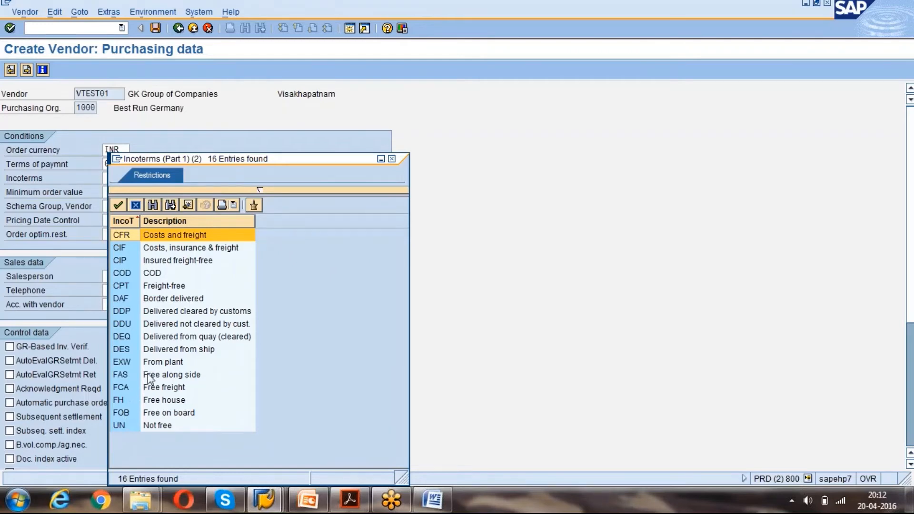
pyautogui.doubleClick(153, 412)
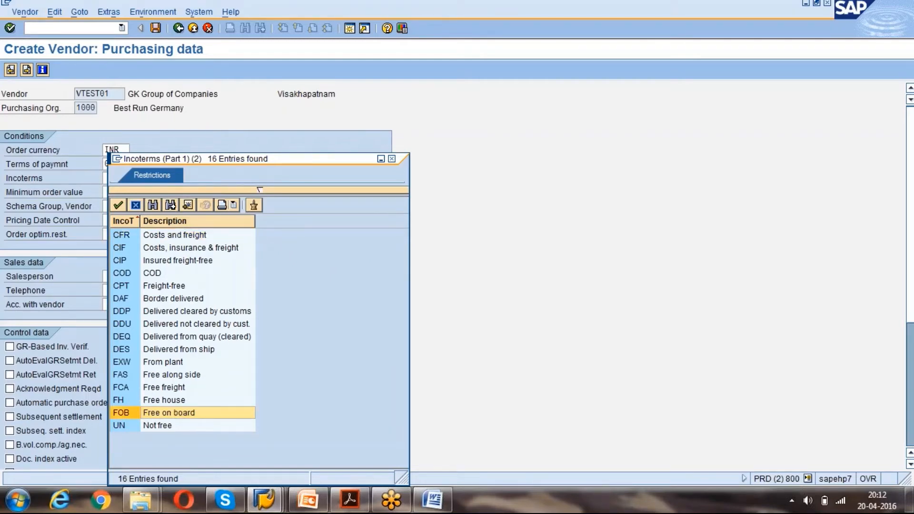
pyautogui.click(167, 178)
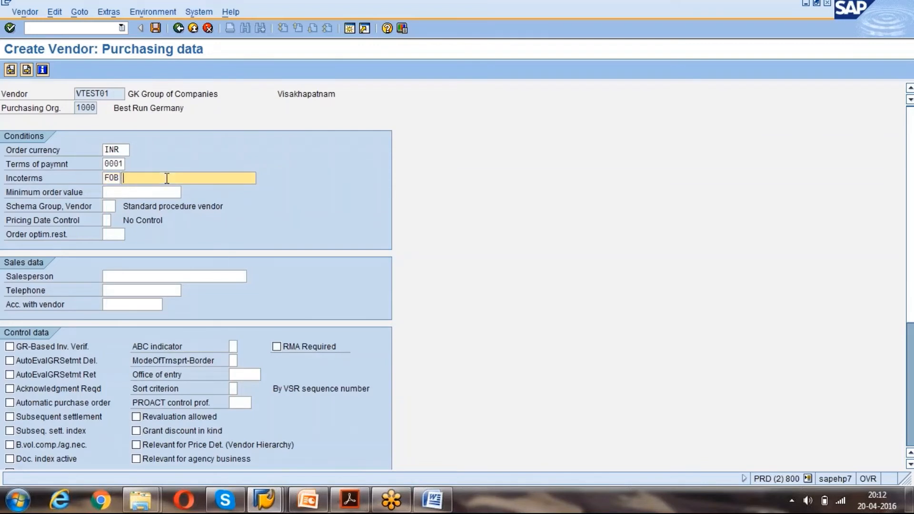
pyautogui.write('Vizag Port')
pyautogui.click(118, 192)
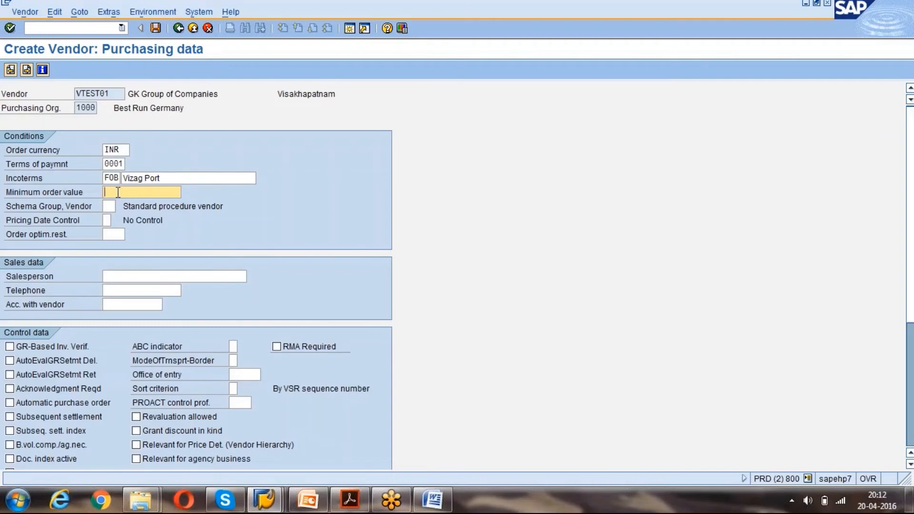
pyautogui.write('5000')
pyautogui.click(108, 206)
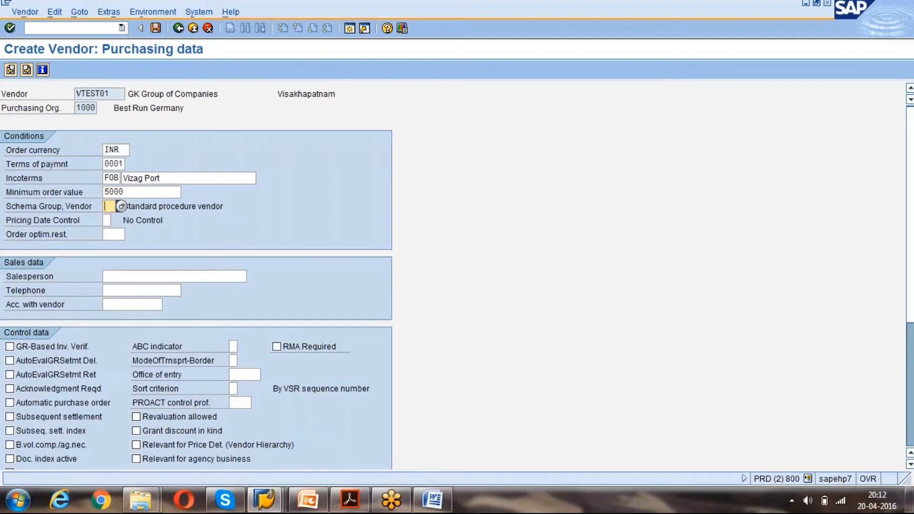
pyautogui.click(120, 206)
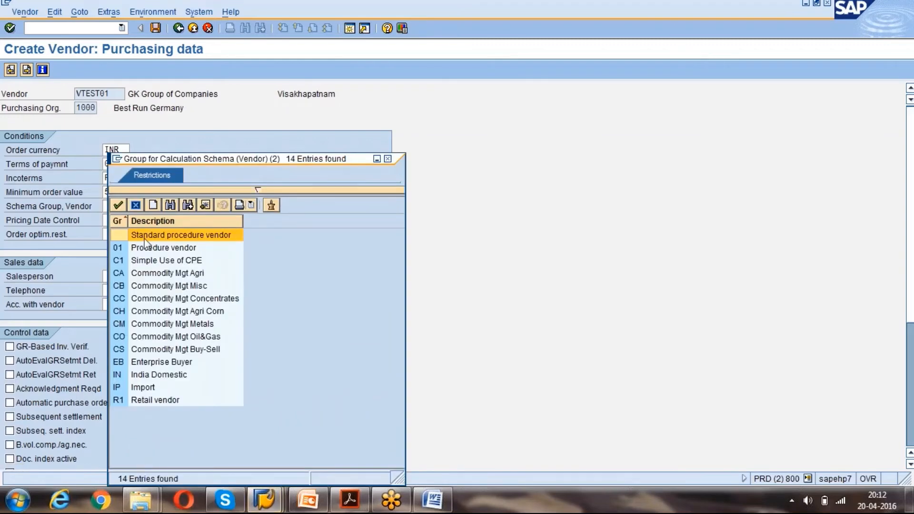
pyautogui.click(144, 252)
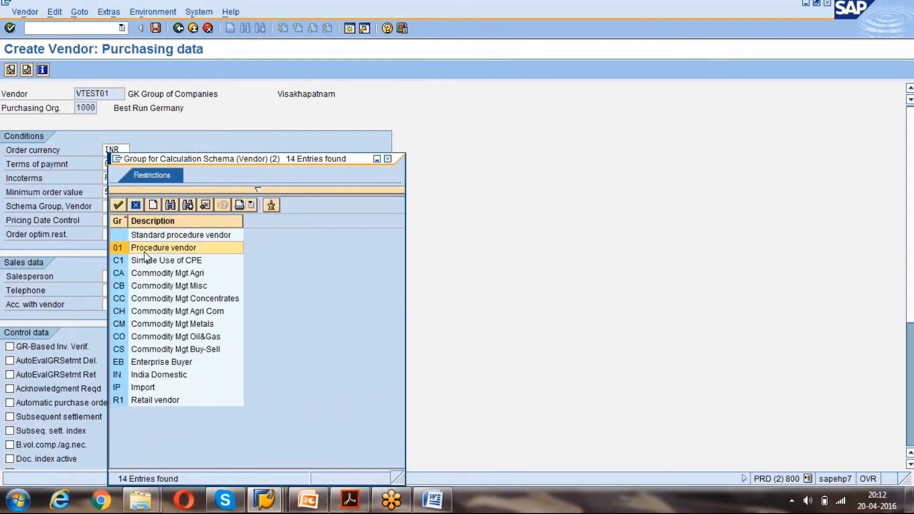
pyautogui.click(148, 375)
pyautogui.click(143, 387)
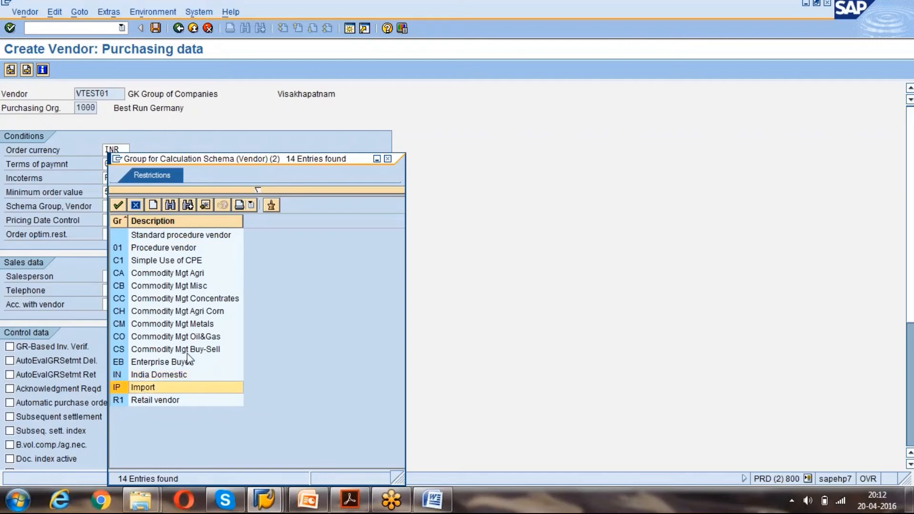
pyautogui.click(388, 159)
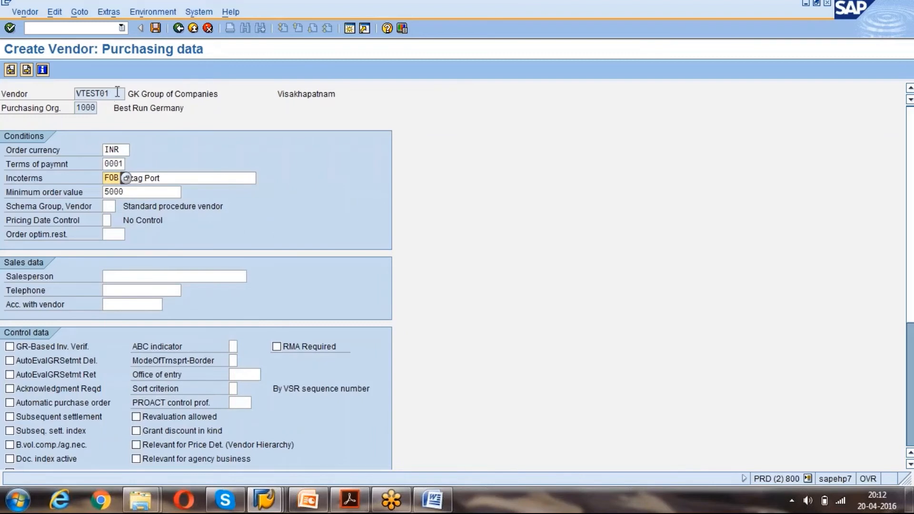
pyautogui.click(93, 93)
pyautogui.click(111, 206)
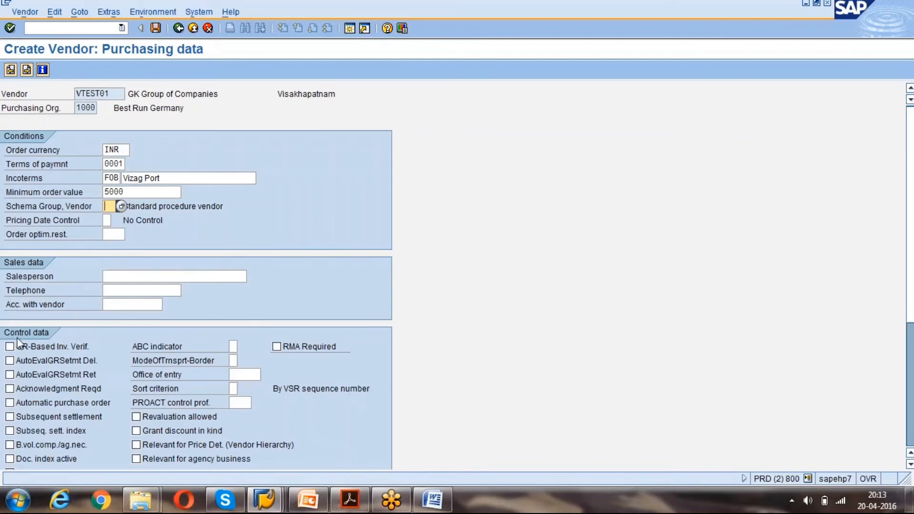
pyautogui.click(123, 275)
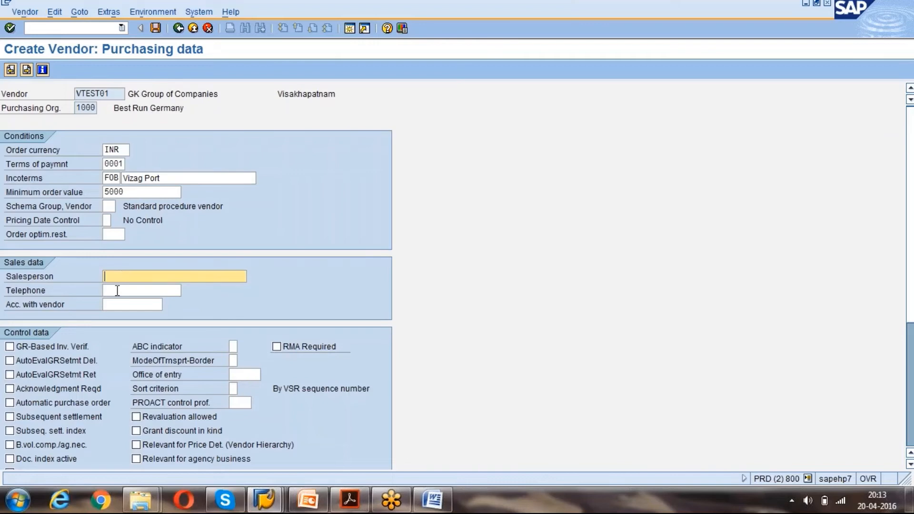
pyautogui.click(117, 290)
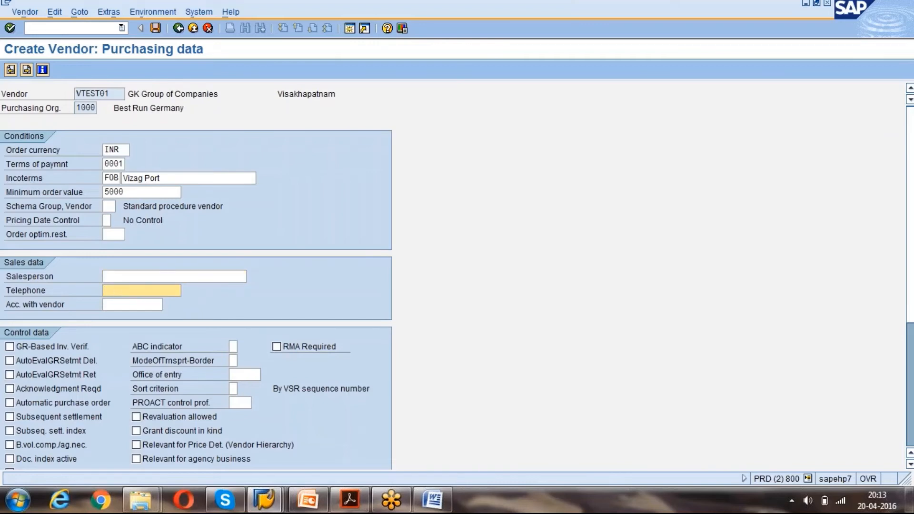
pyautogui.click(120, 275)
pyautogui.click(117, 289)
pyautogui.click(121, 272)
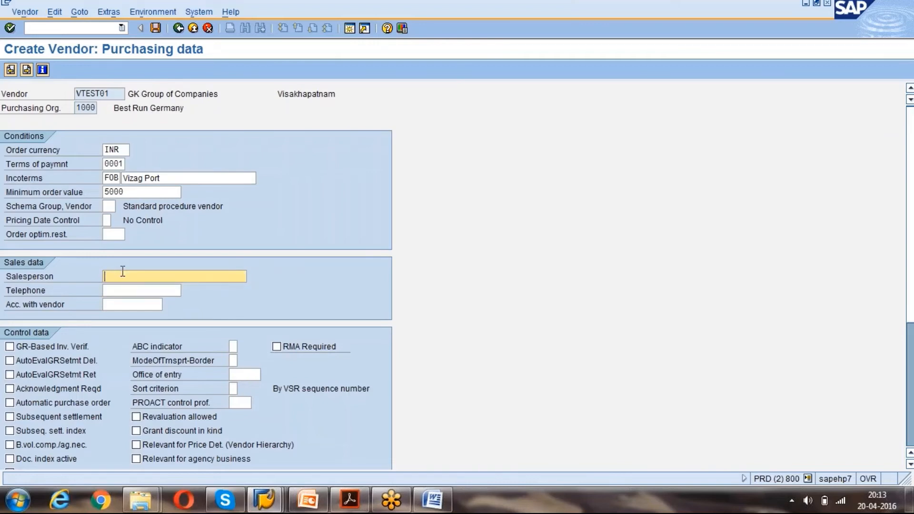
# Tick GR-Based Inv. Verif., Automatic purchase order and Srv.-Based Inv. Ver. in Control data.
pyautogui.click(44, 349)
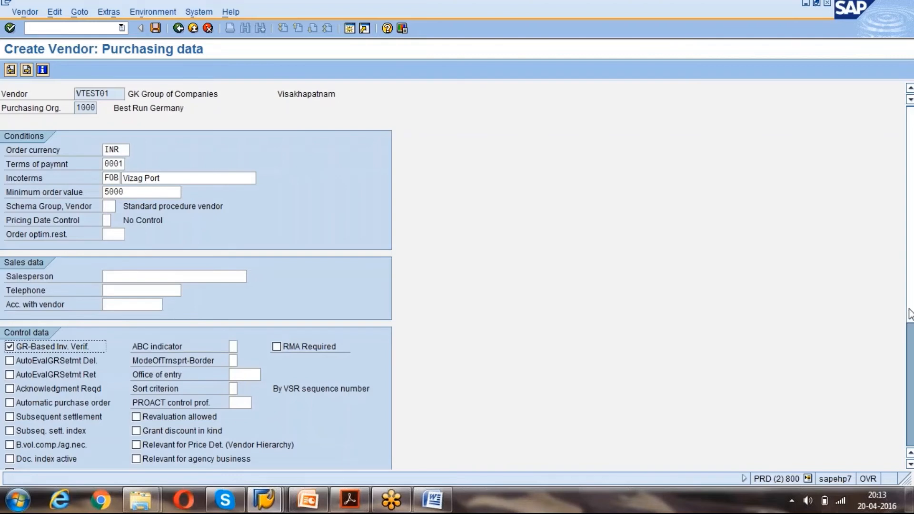
pyautogui.scroll(-5, 909, 314)
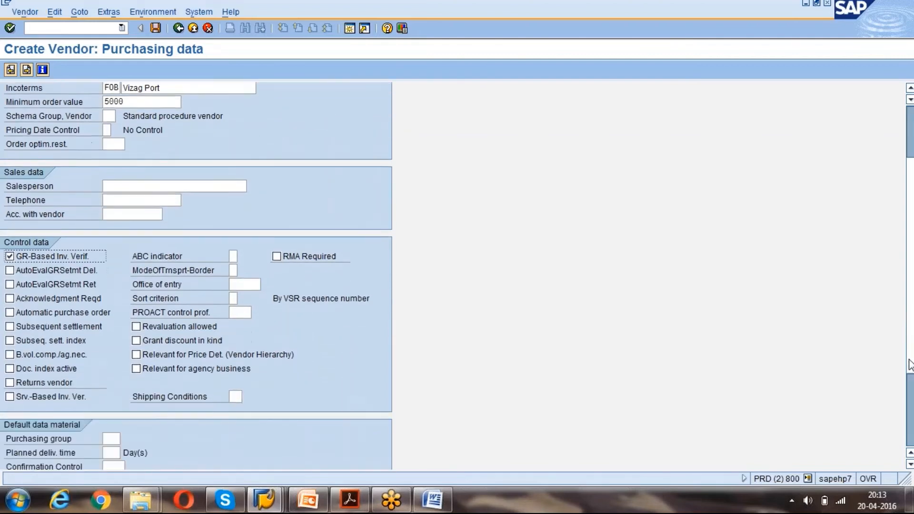
pyautogui.scroll(-1, 909, 364)
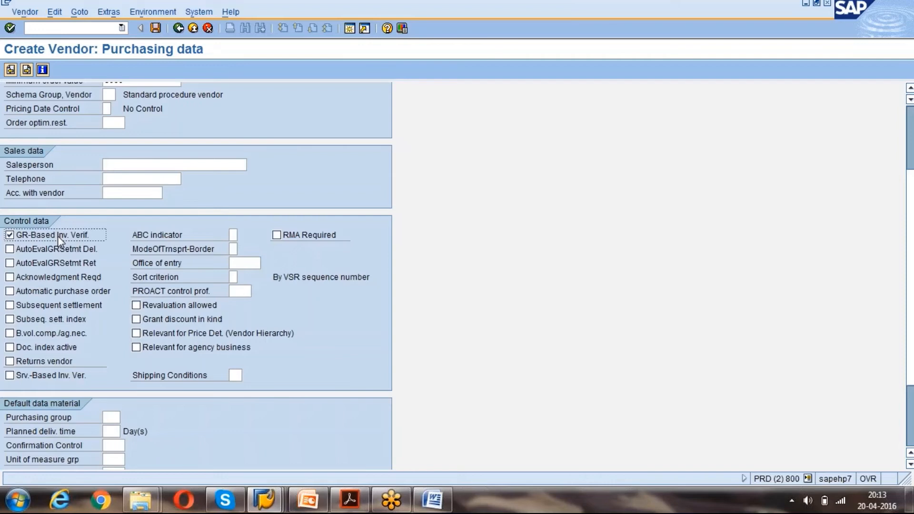
pyautogui.click(10, 290)
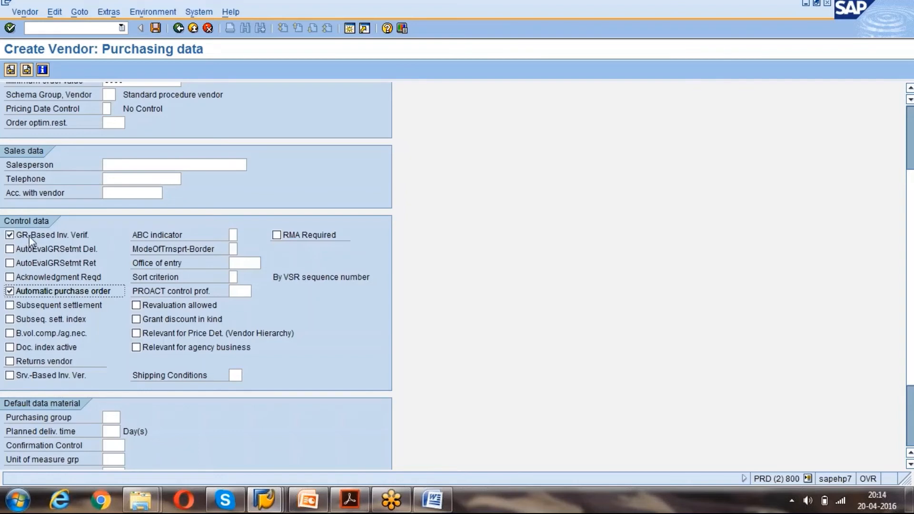
pyautogui.click(27, 375)
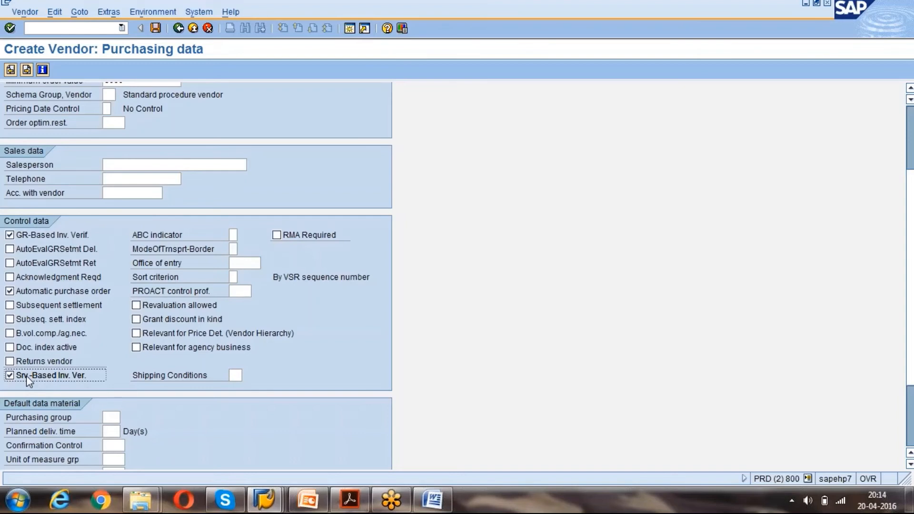
pyautogui.scroll(-3, 26, 376)
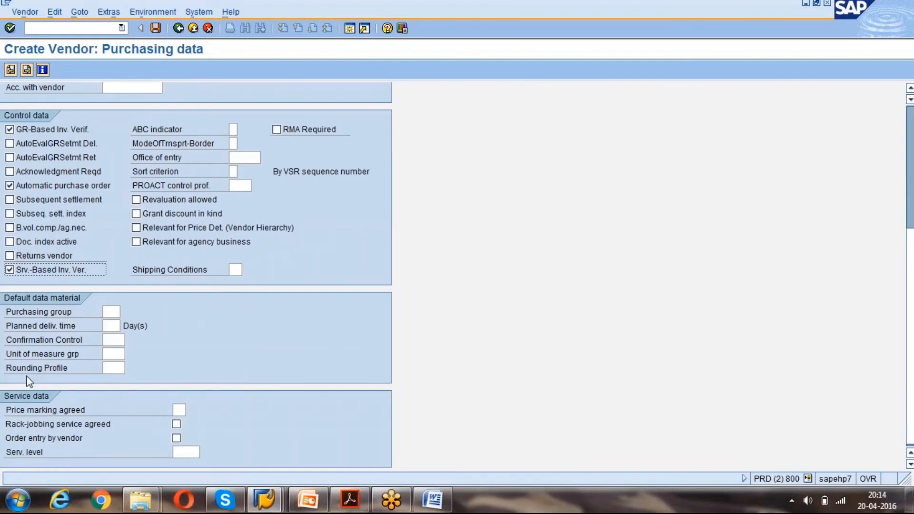
pyautogui.click(109, 340)
pyautogui.click(131, 340)
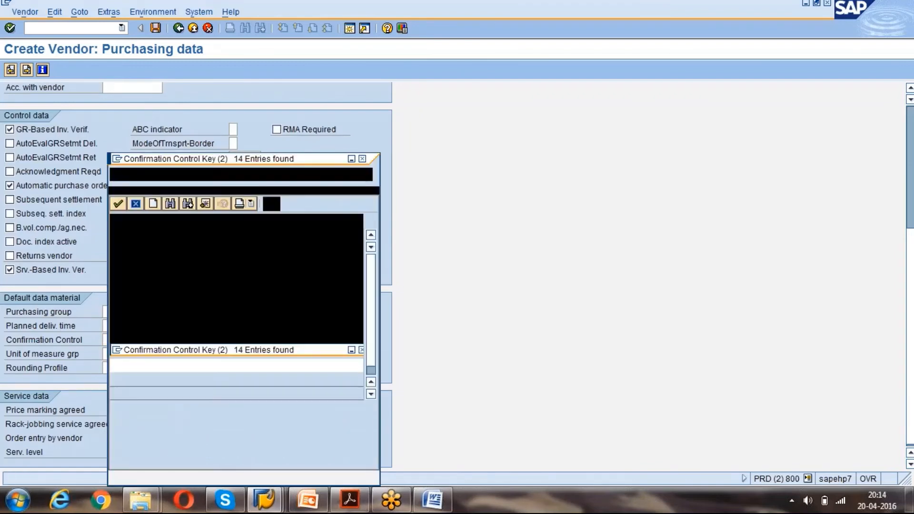
pyautogui.click(171, 248)
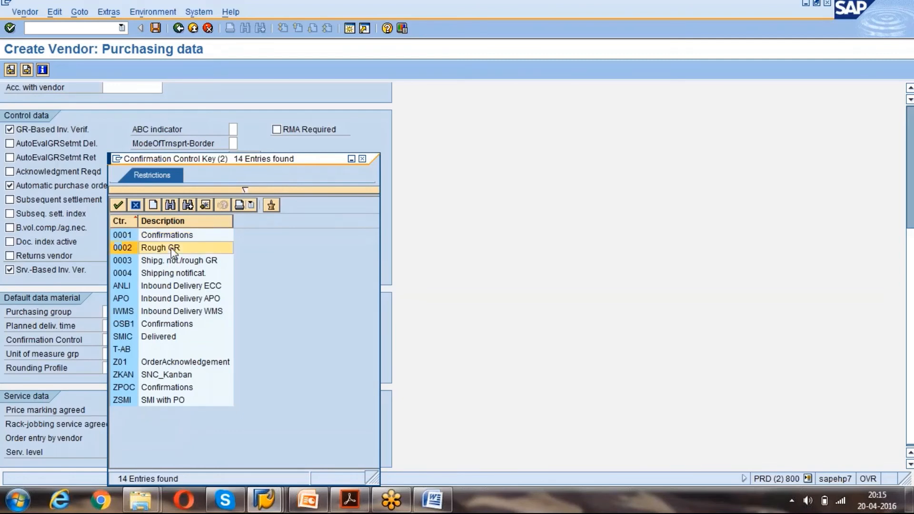
pyautogui.click(169, 286)
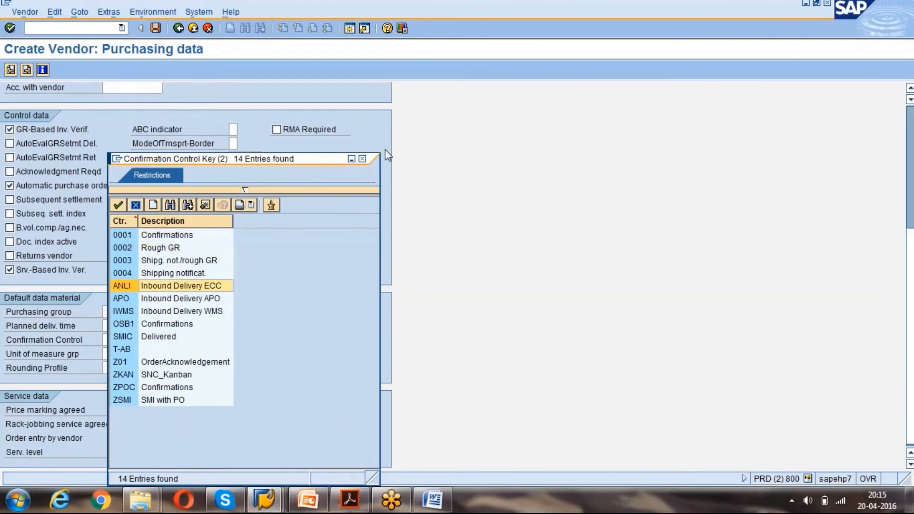
pyautogui.click(363, 159)
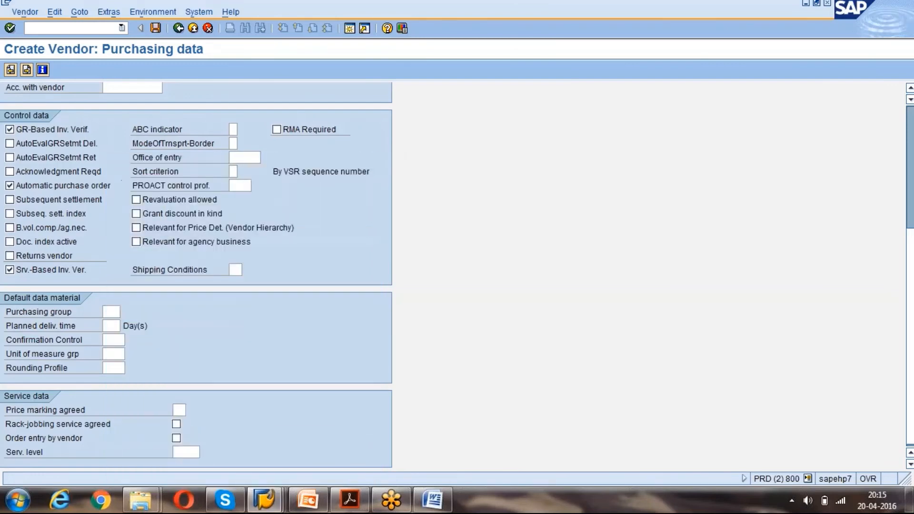
pyautogui.scroll(3, 126, 90)
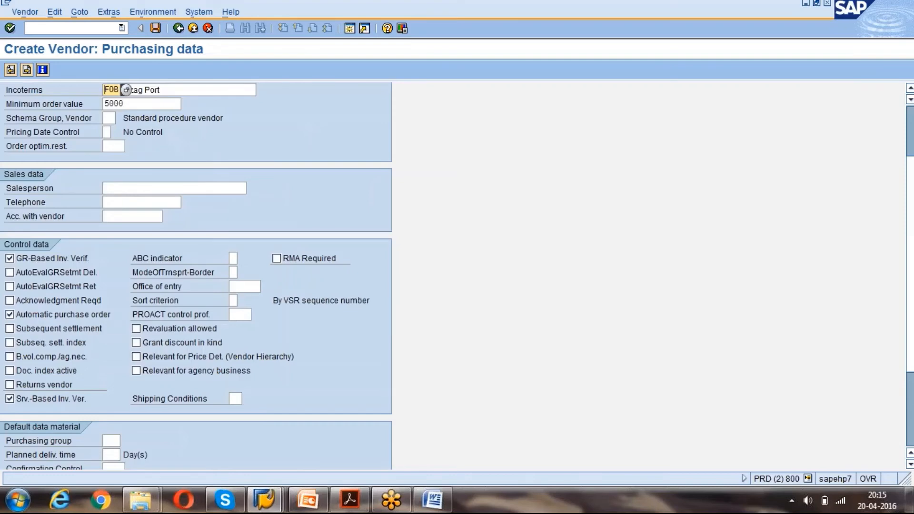
pyautogui.scroll(2, 126, 90)
# Accept the purchasing data to reach Partner functions, then bring the Word notes forward.
pyautogui.press('Return')
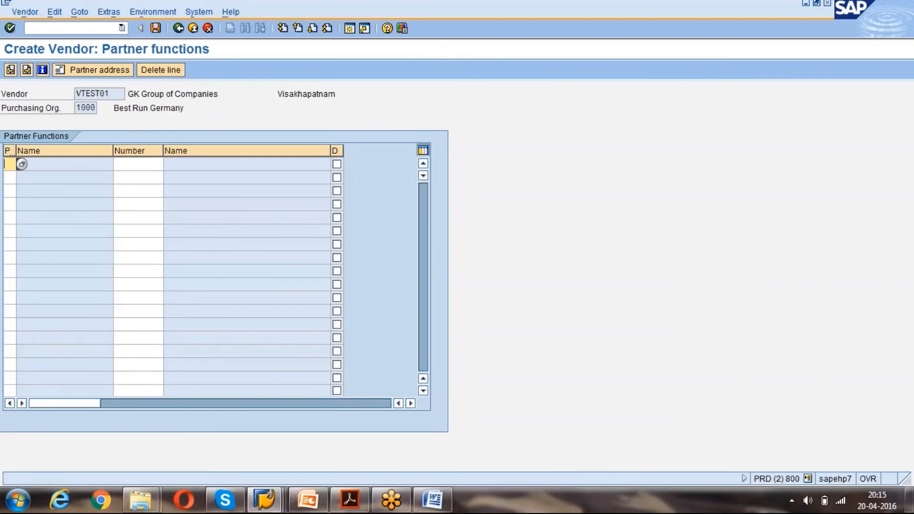
pyautogui.click(432, 499)
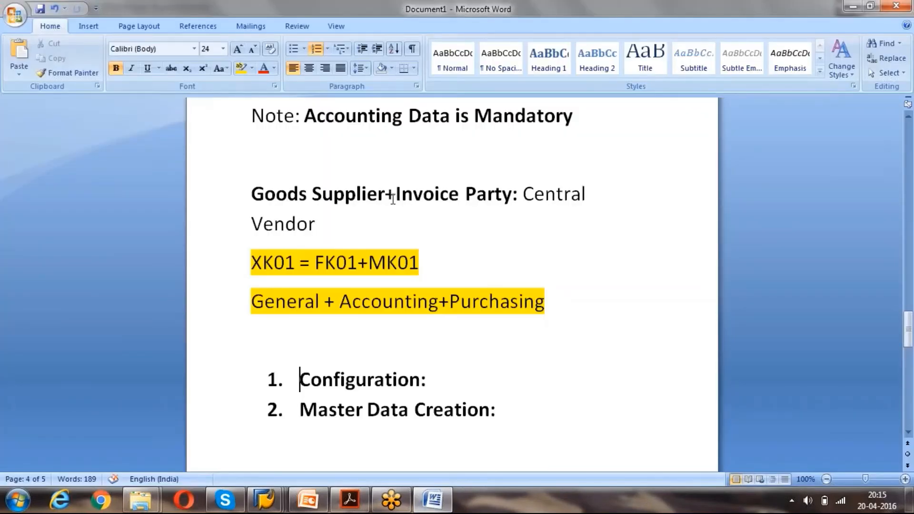
# Check the Goods Supplier and Invoice Party partner functions in the Word notes, then return to SAP.
pyautogui.moveTo(250, 196); pyautogui.dragTo(366, 199)
pyautogui.hotkey('alt', 'Tab')
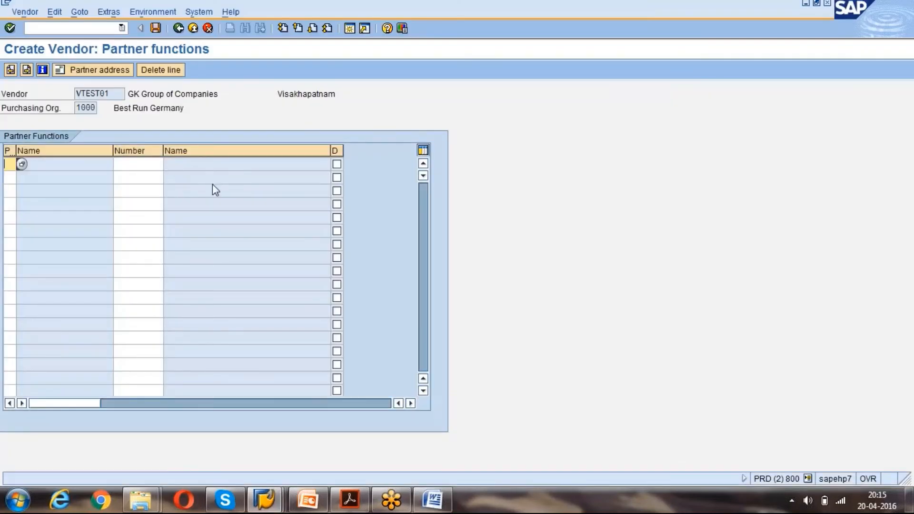
pyautogui.hotkey('alt', 'Tab')
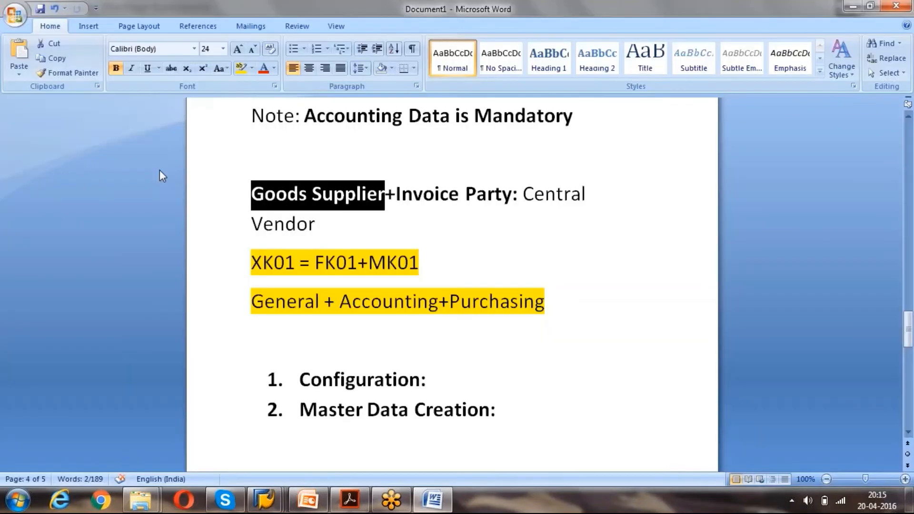
pyautogui.moveTo(397, 194); pyautogui.dragTo(512, 191)
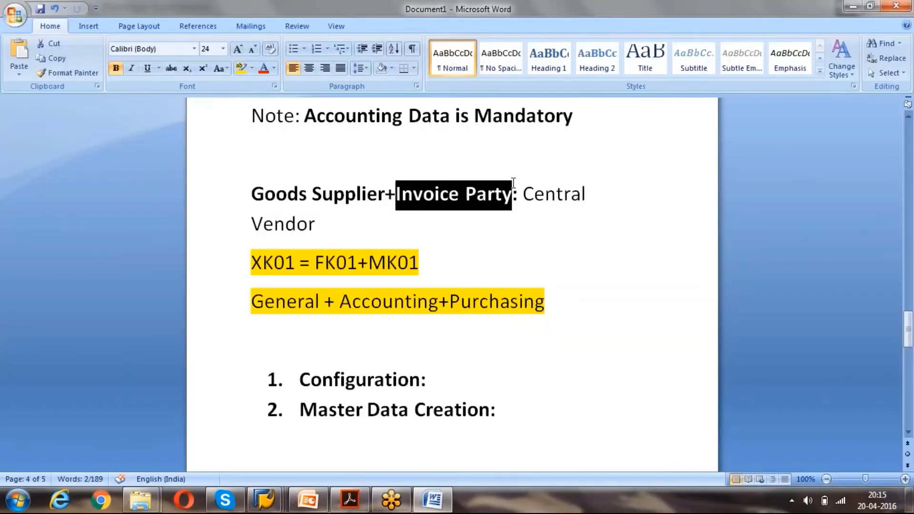
pyautogui.click(397, 195)
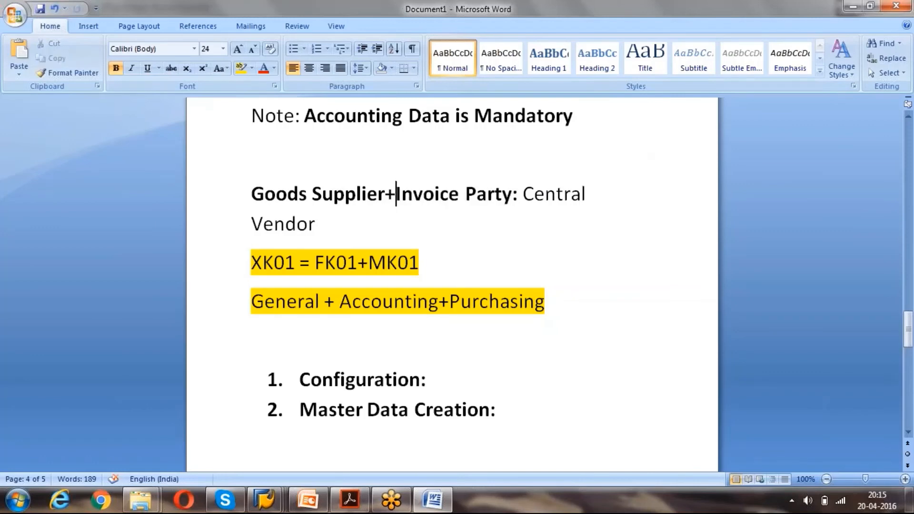
pyautogui.moveTo(253, 194); pyautogui.dragTo(383, 195)
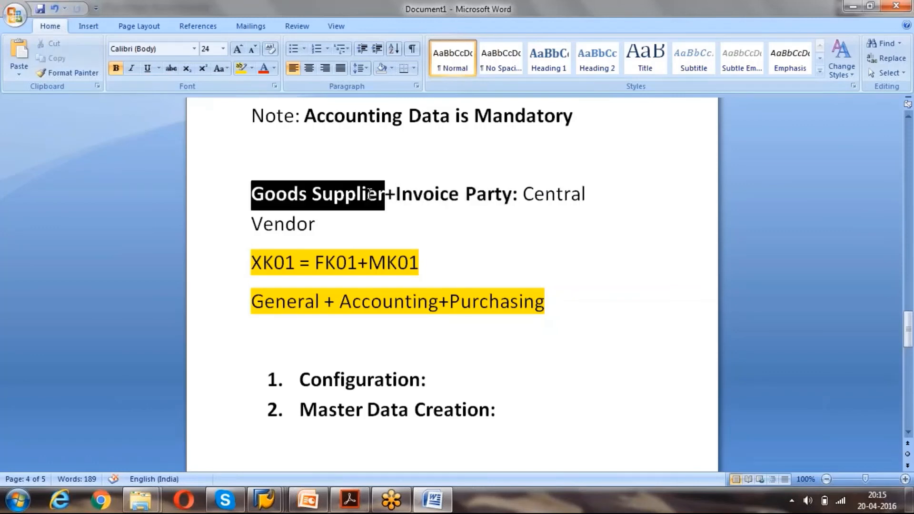
pyautogui.hotkey('alt', 'Tab')
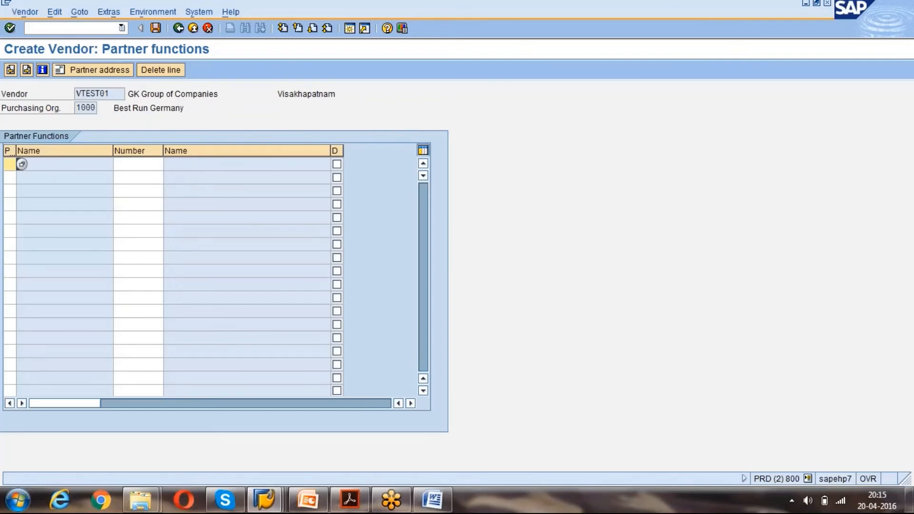
# Copy vendor number VTEST01, leave the partner table empty, and continue to the save prompt.
pyautogui.moveTo(110, 94); pyautogui.dragTo(64, 89)
pyautogui.hotkey('ctrl', 'c')
pyautogui.click(10, 164)
pyautogui.press('Return')
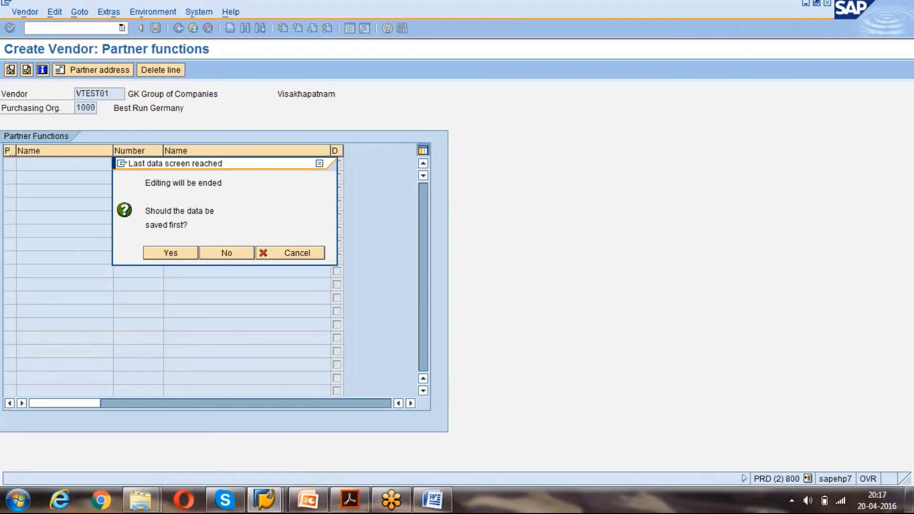
# Confirm saving vendor VTEST01, then go Back from the Create Vendor initial screen.
pyautogui.click(176, 248)
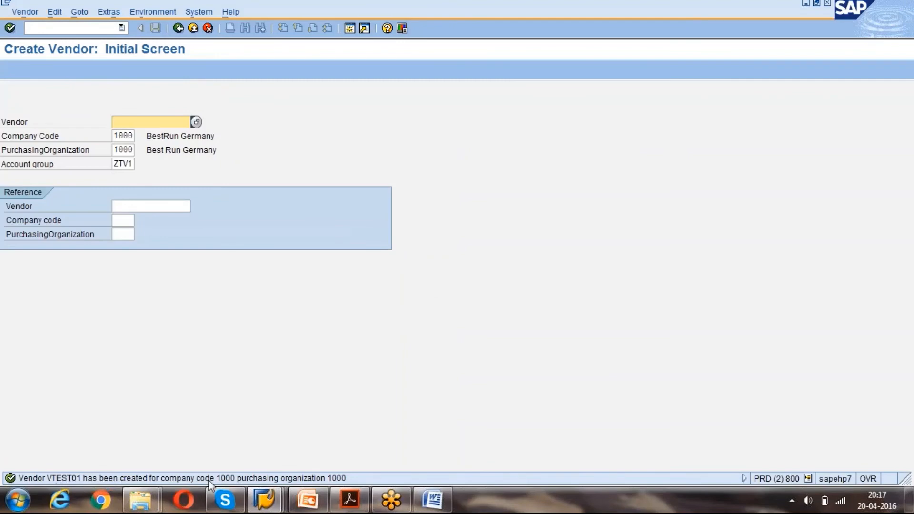
pyautogui.click(192, 29)
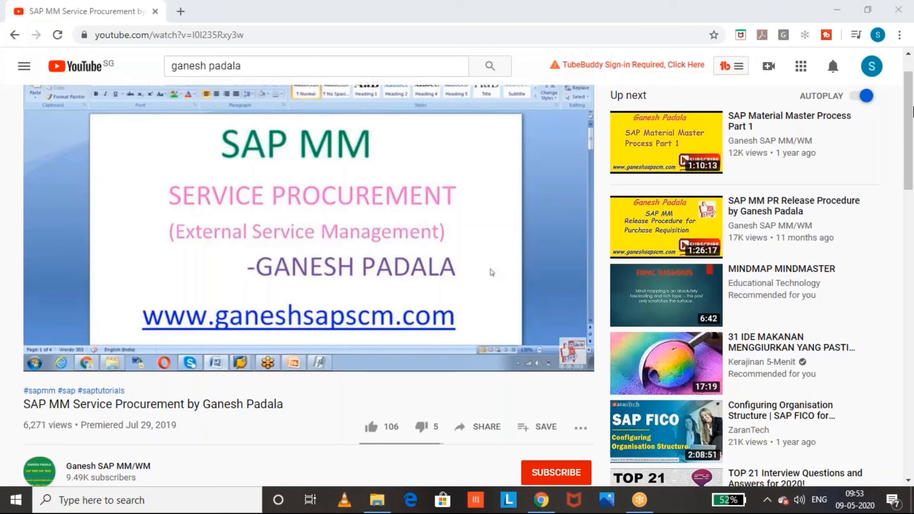
# Subscribe to the channel with notifications set to All and like the video.
pyautogui.moveTo(909, 149); pyautogui.dragTo(909, 162)
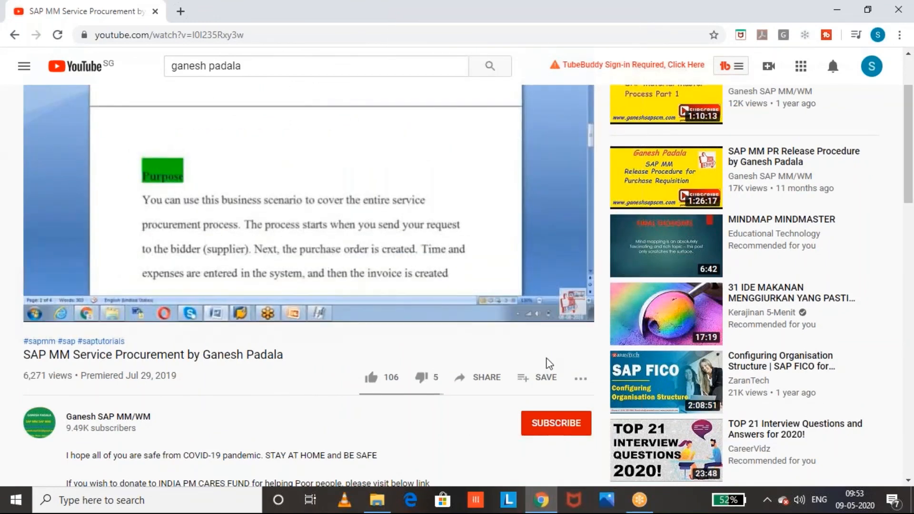
pyautogui.click(556, 424)
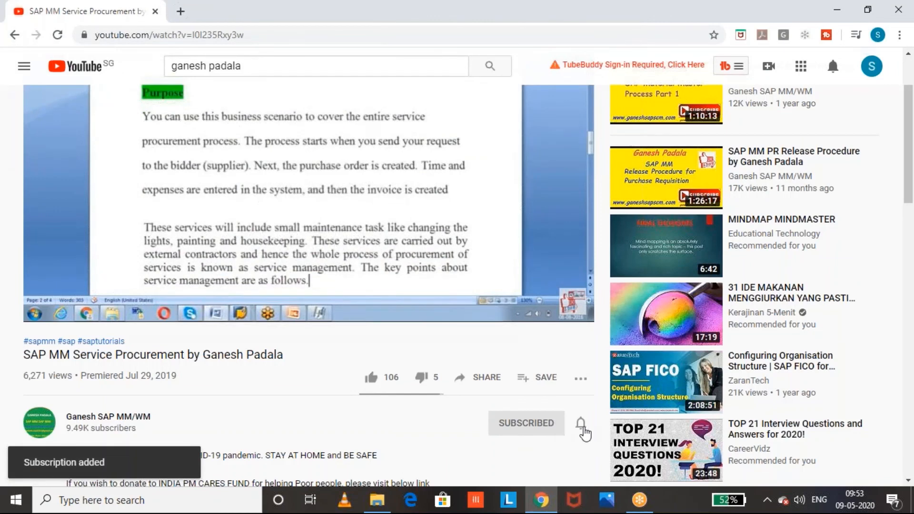
pyautogui.click(582, 424)
pyautogui.click(607, 347)
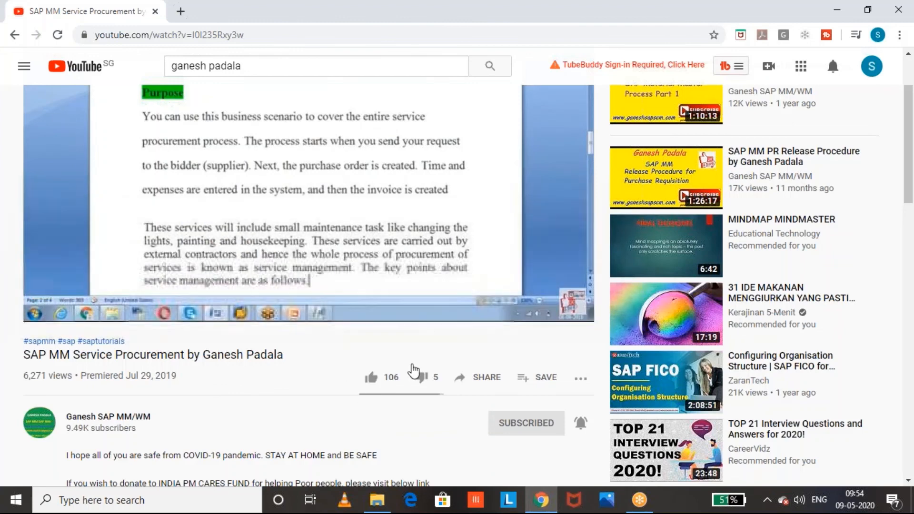
pyautogui.click(377, 384)
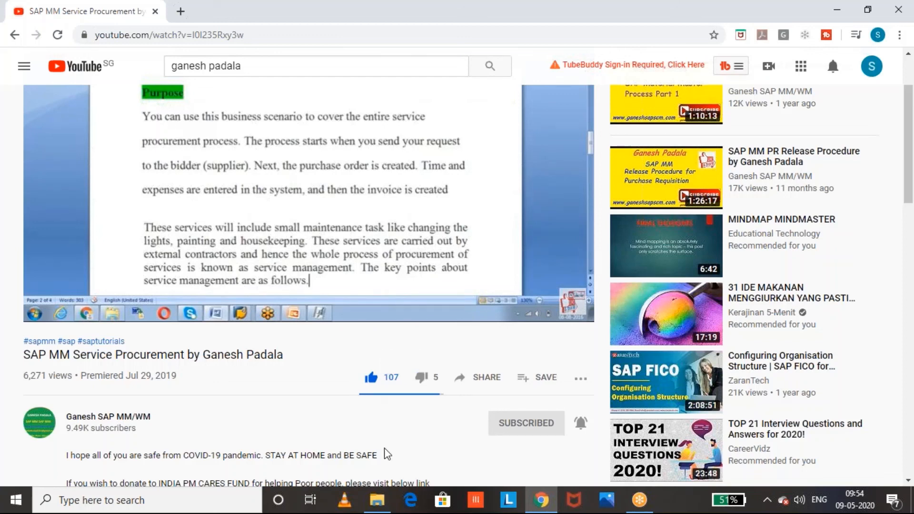
# Expand and scroll through the SAP MM Service Procurement video's full description.
pyautogui.click(912, 157)
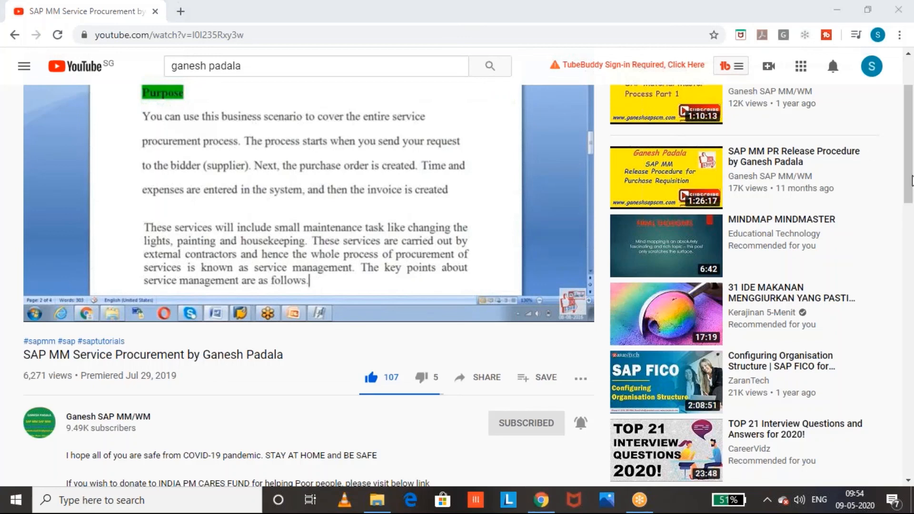
pyautogui.click(909, 181)
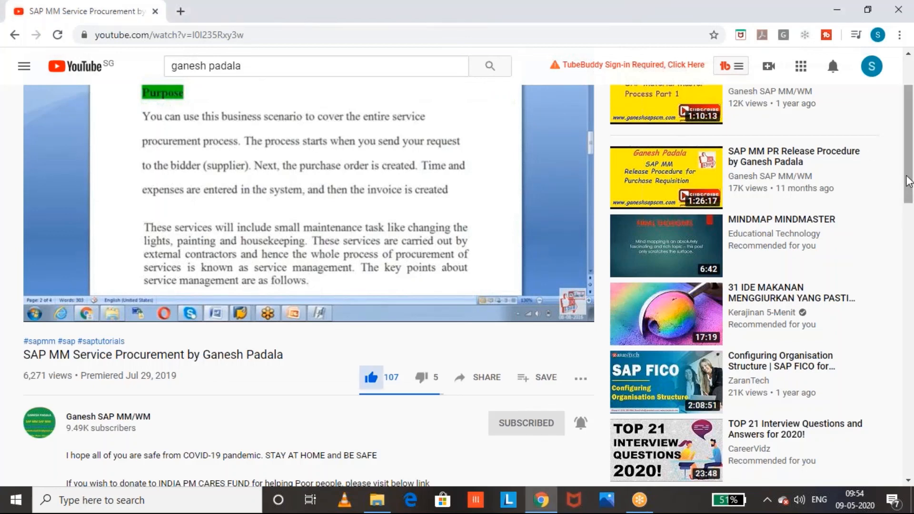
pyautogui.moveTo(905, 168); pyautogui.dragTo(909, 209)
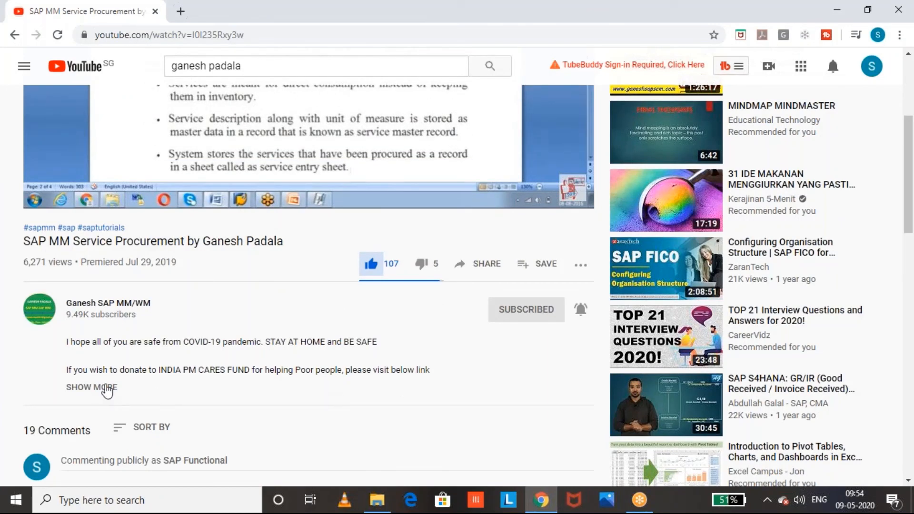
pyautogui.click(103, 387)
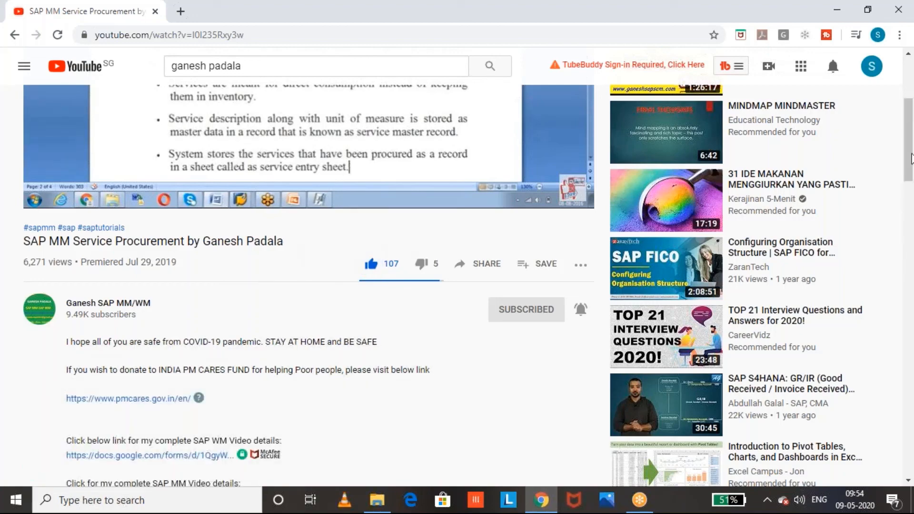
pyautogui.click(911, 159)
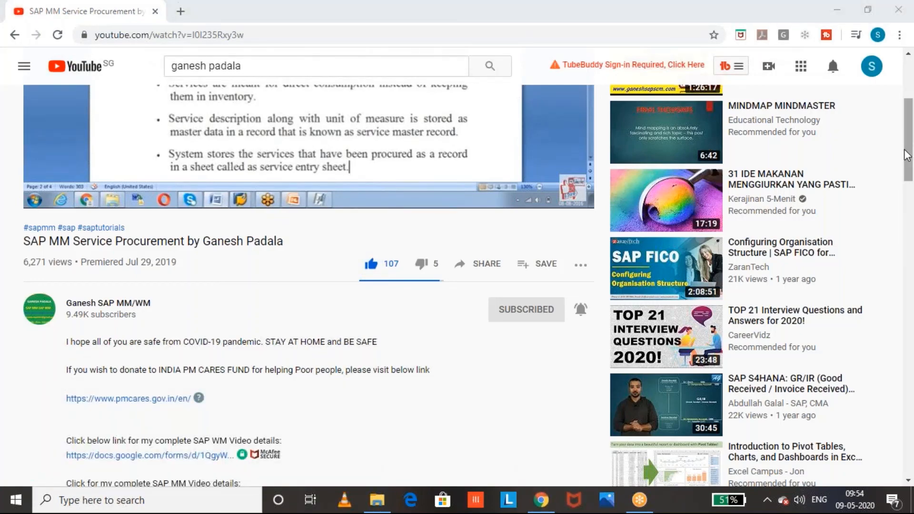
pyautogui.moveTo(910, 176); pyautogui.dragTo(910, 273)
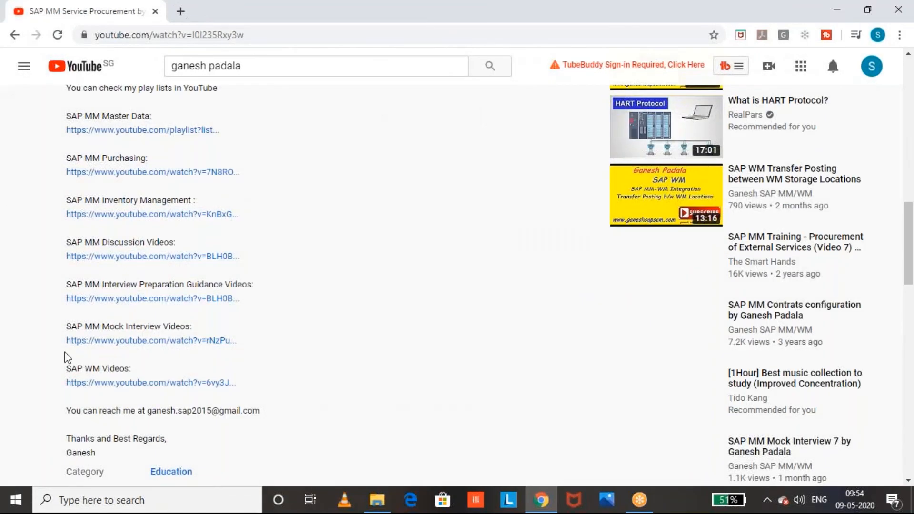